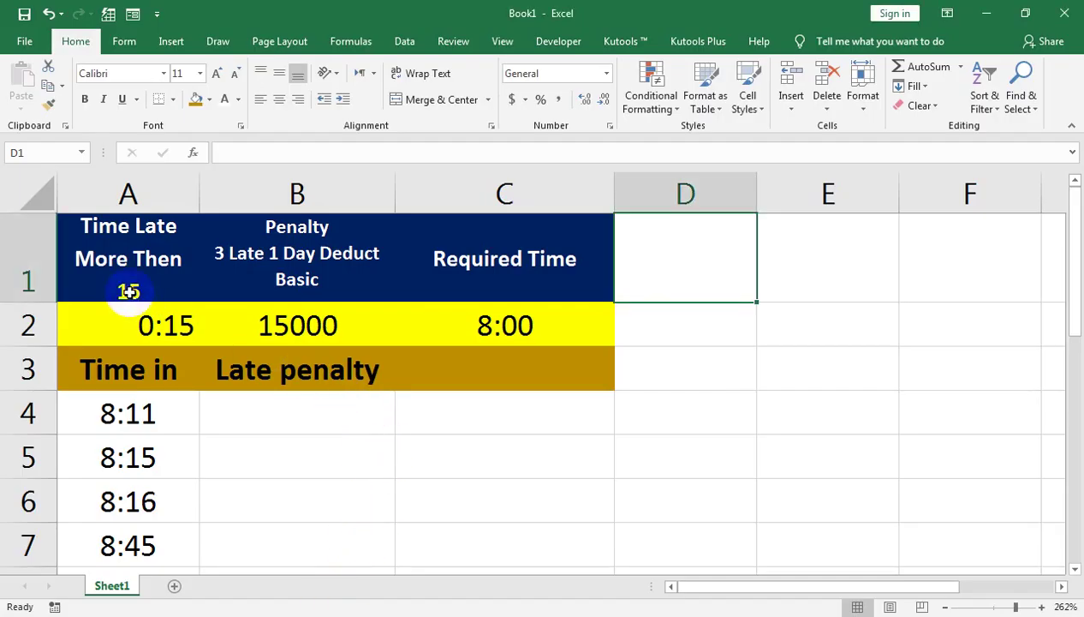
# Check the Time Late header and the 8:00 required time in C2, then view the YouTube page
pyautogui.click(128, 288)
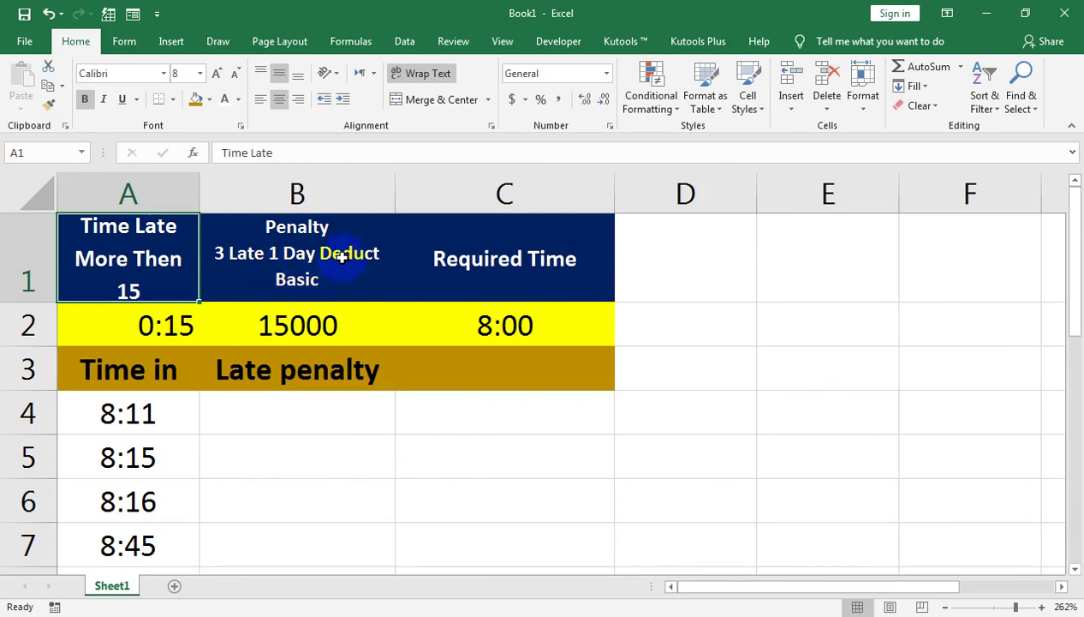
pyautogui.click(463, 259)
pyautogui.click(503, 324)
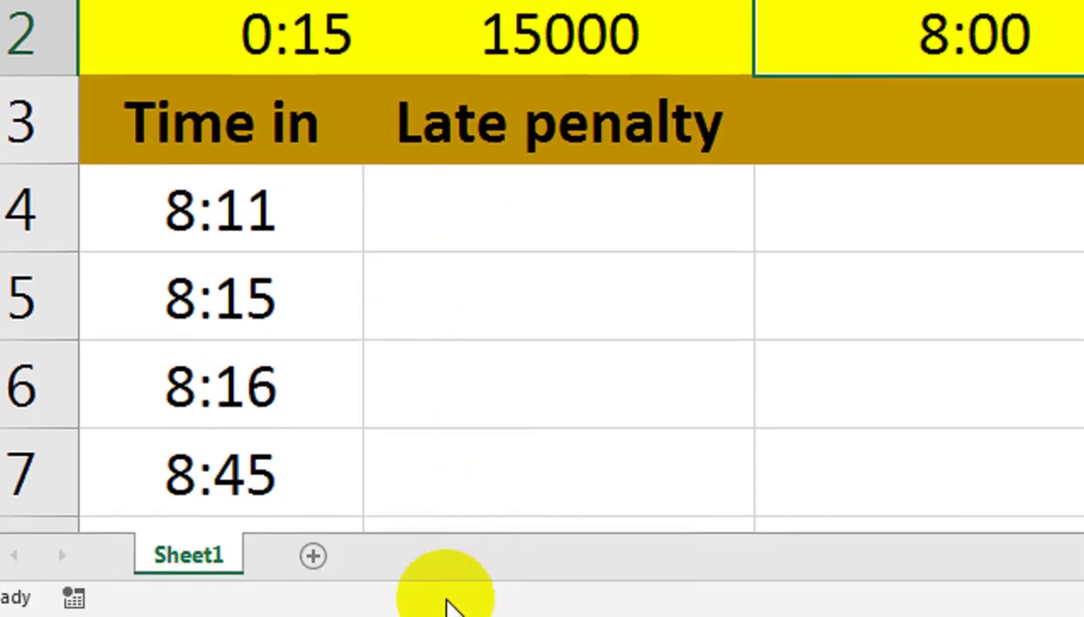
pyautogui.moveTo(431, 613)
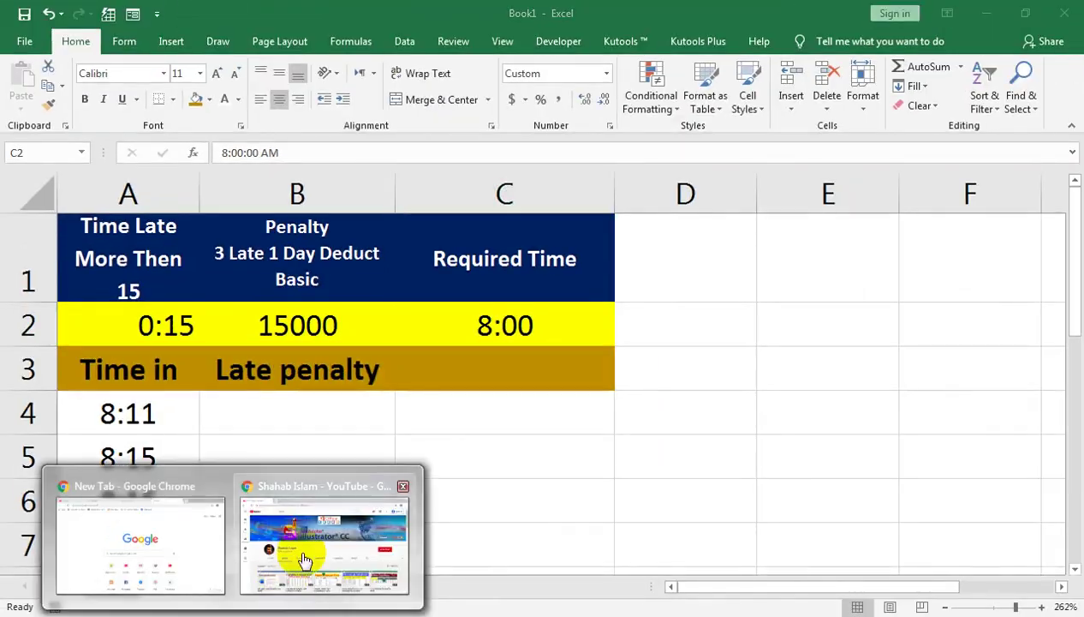
pyautogui.click(563, 508)
pyautogui.click(434, 387)
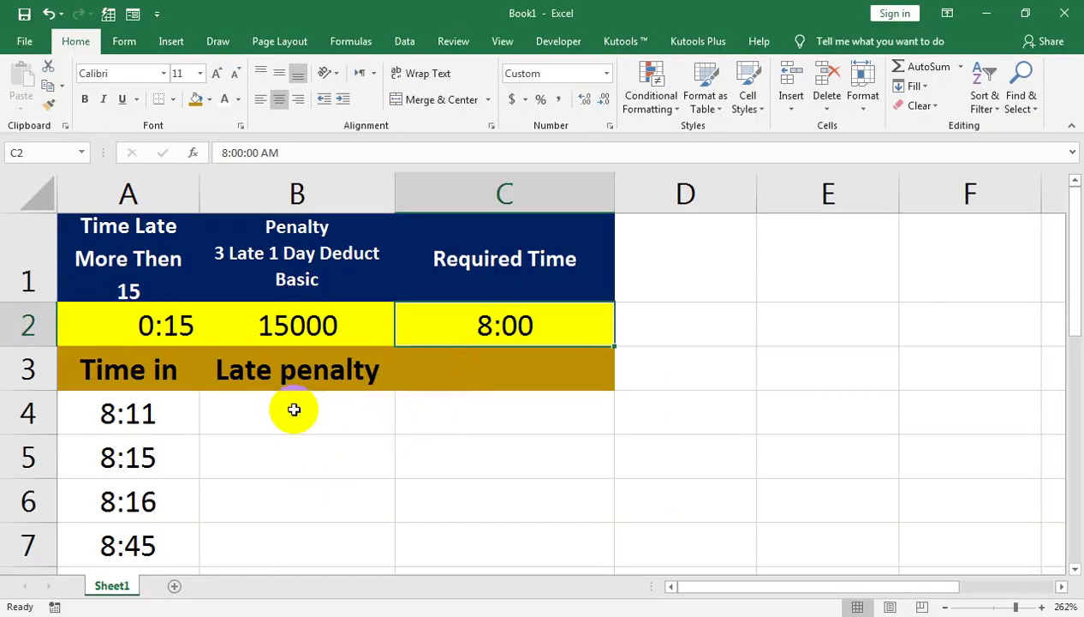
# Start a QUOTIENT formula in B4 using the A4 arrival time
pyautogui.click(288, 414)
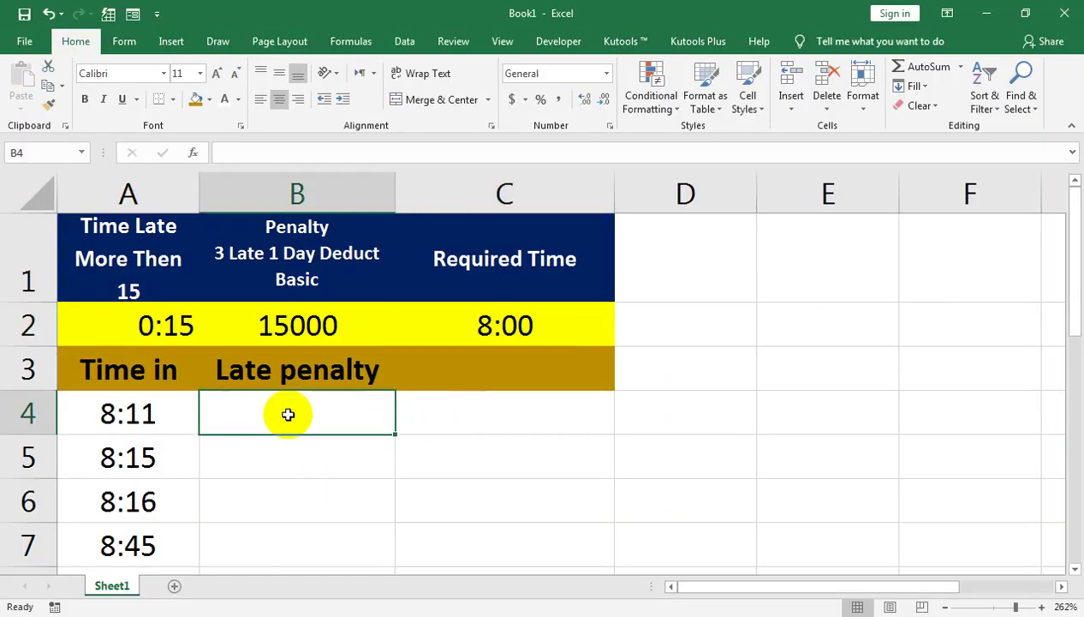
pyautogui.write('=')
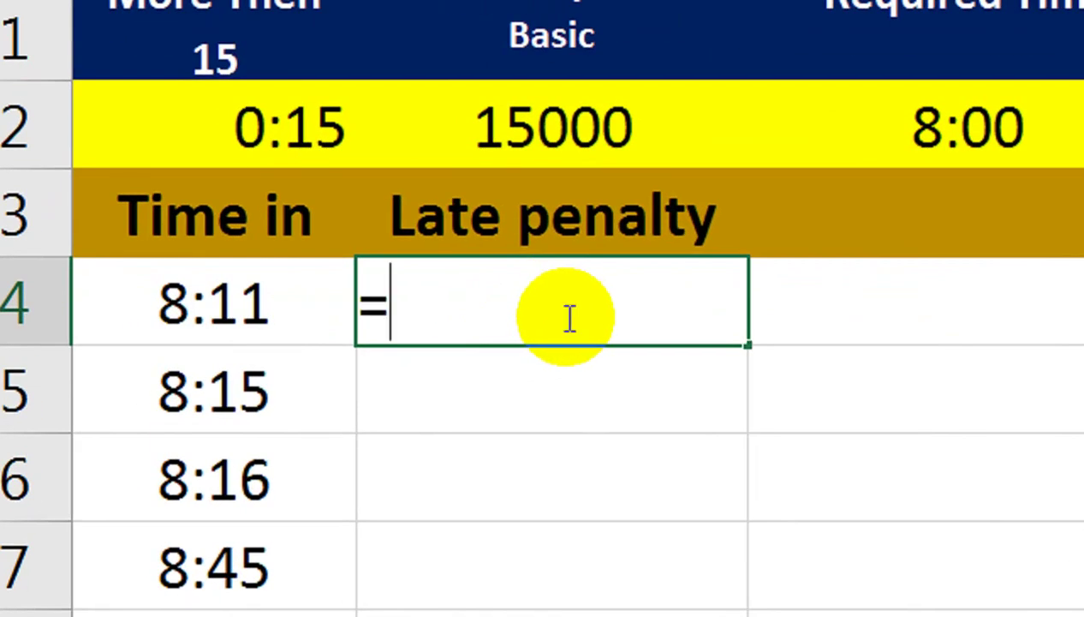
pyautogui.write('q')
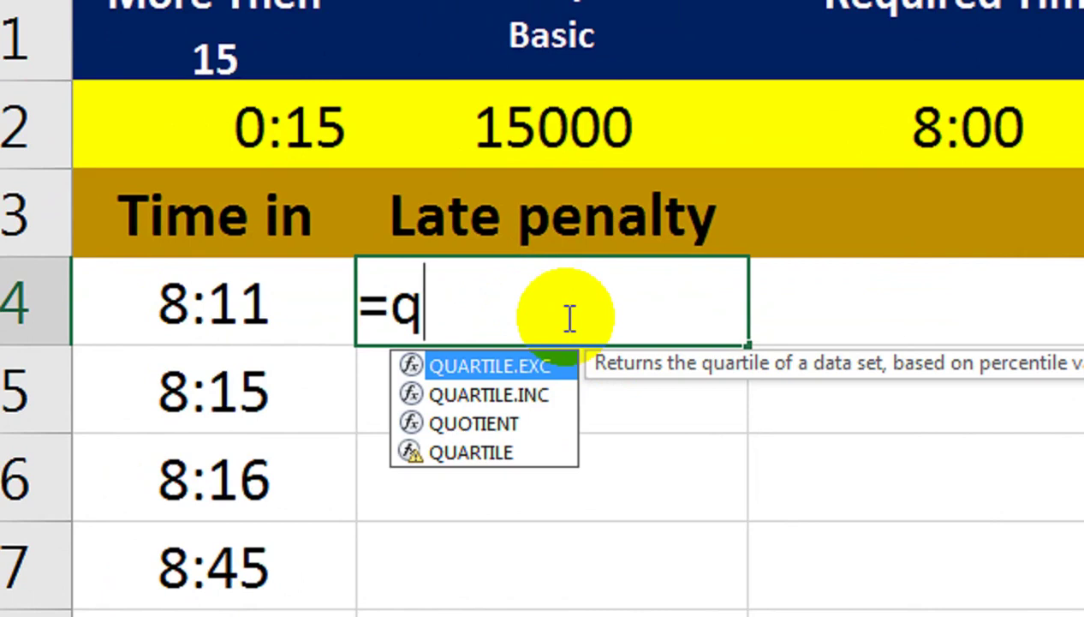
pyautogui.press('Down')
pyautogui.press('Down')
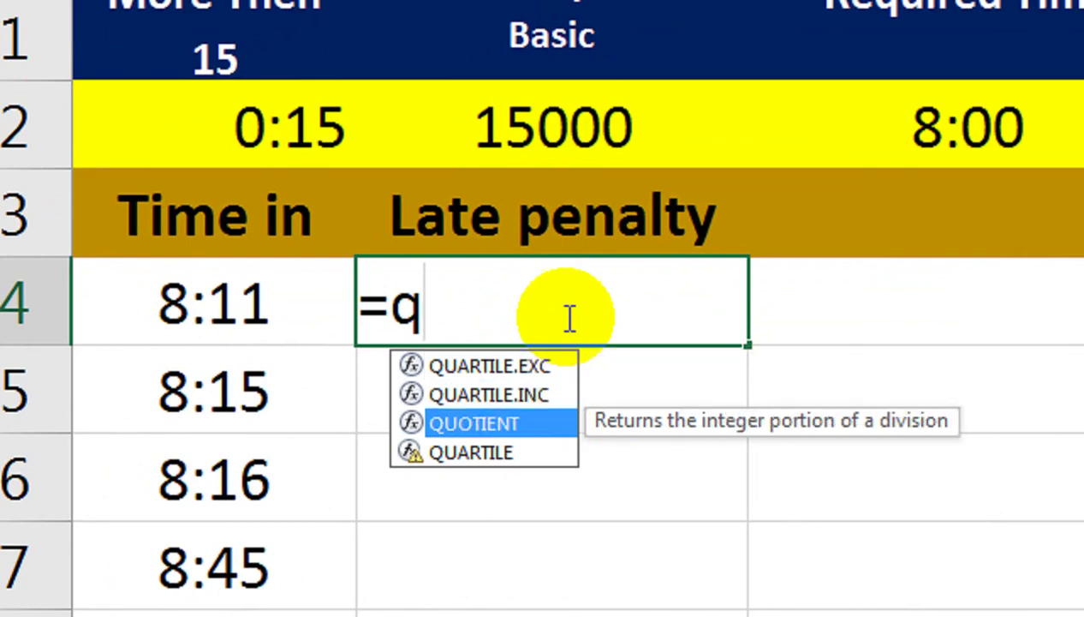
pyautogui.press('Tab')
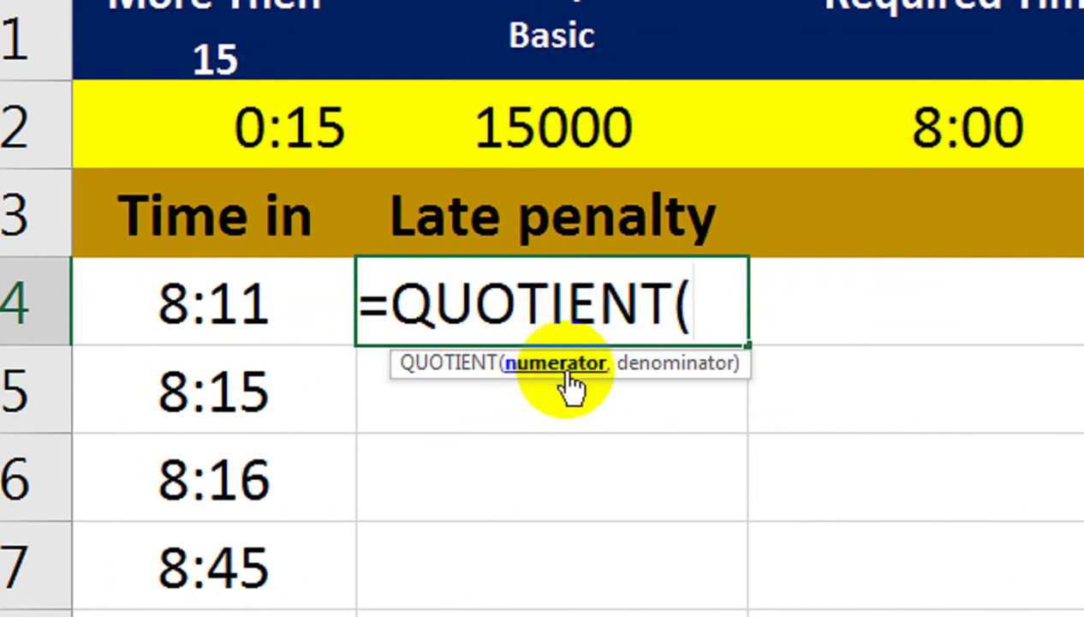
pyautogui.click(340, 289)
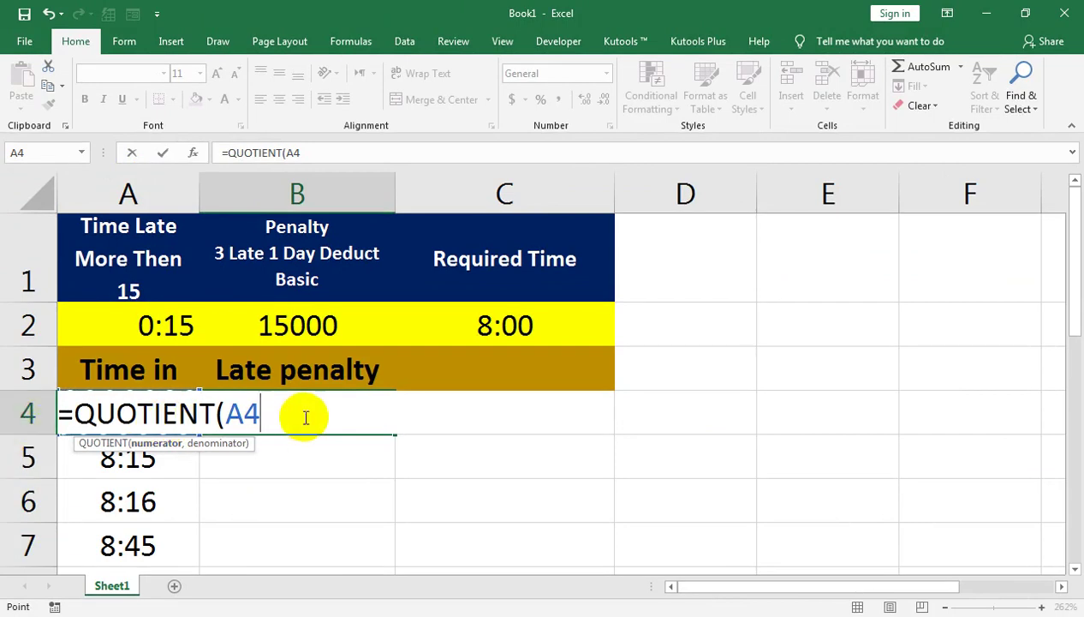
pyautogui.write(',')
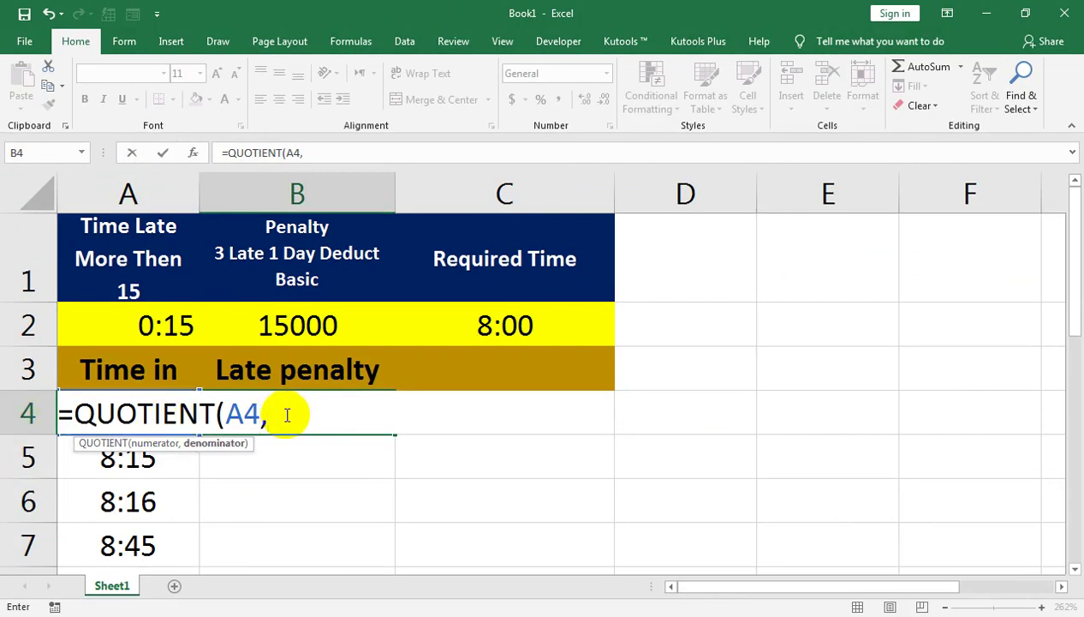
pyautogui.press('BackSpace')
pyautogui.write('-')
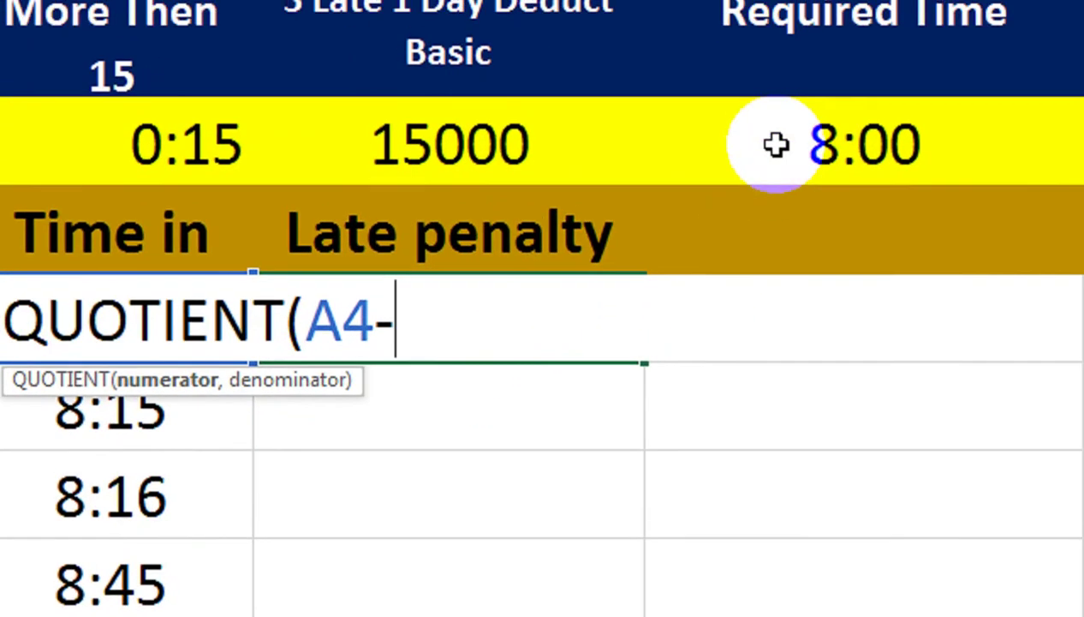
# Complete B4 as =QUOTIENT(A4-$C$2,$A$2), with C2 and A2 locked, returning 0
pyautogui.click(797, 160)
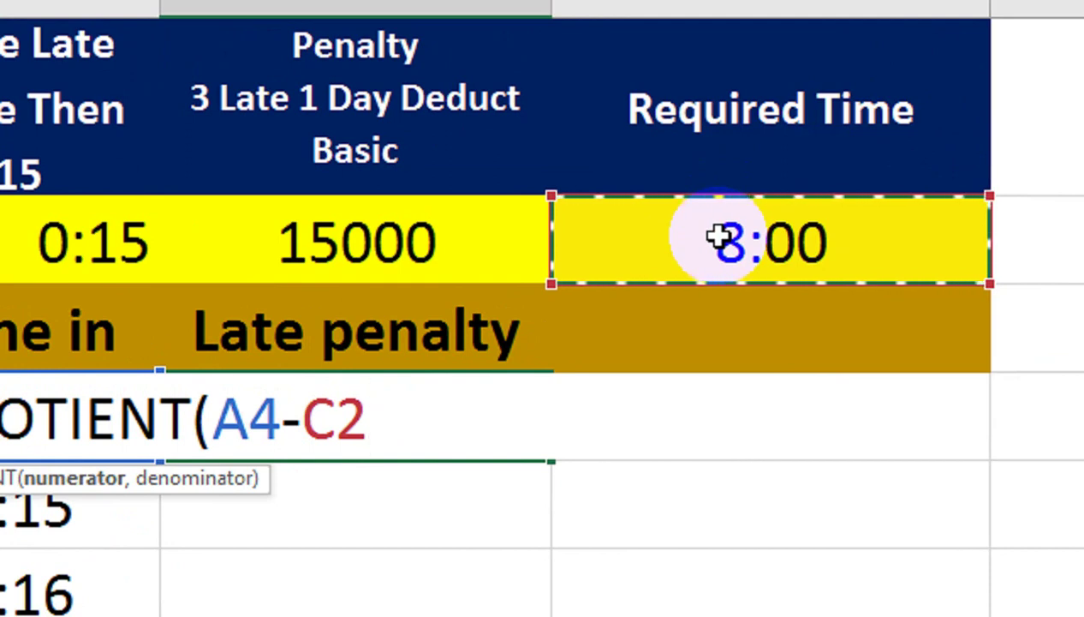
pyautogui.press('F4')
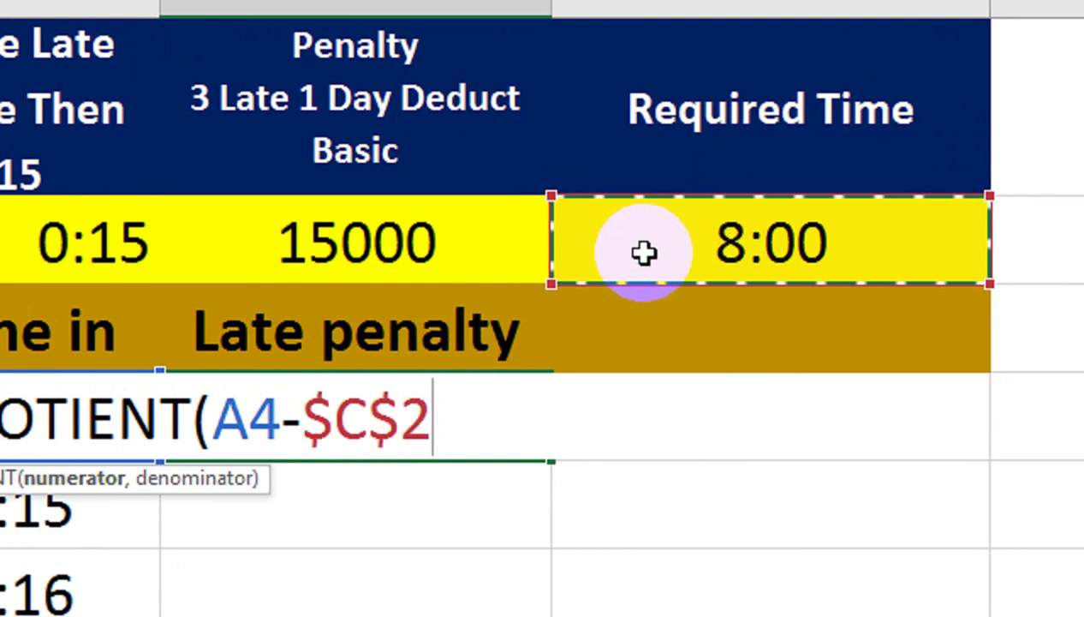
pyautogui.click(426, 417)
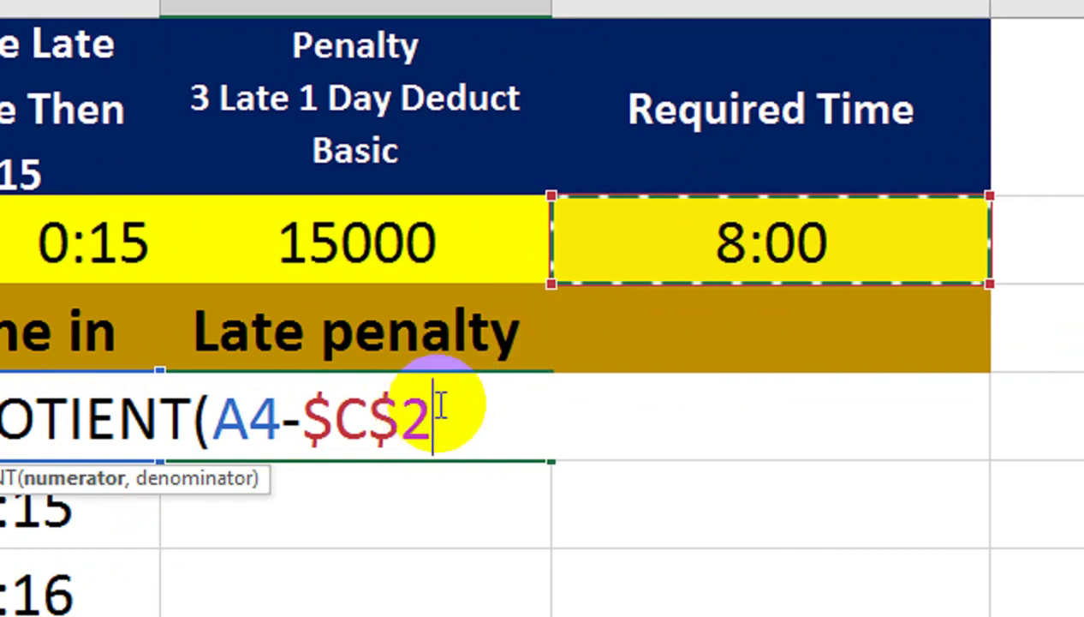
pyautogui.write(',')
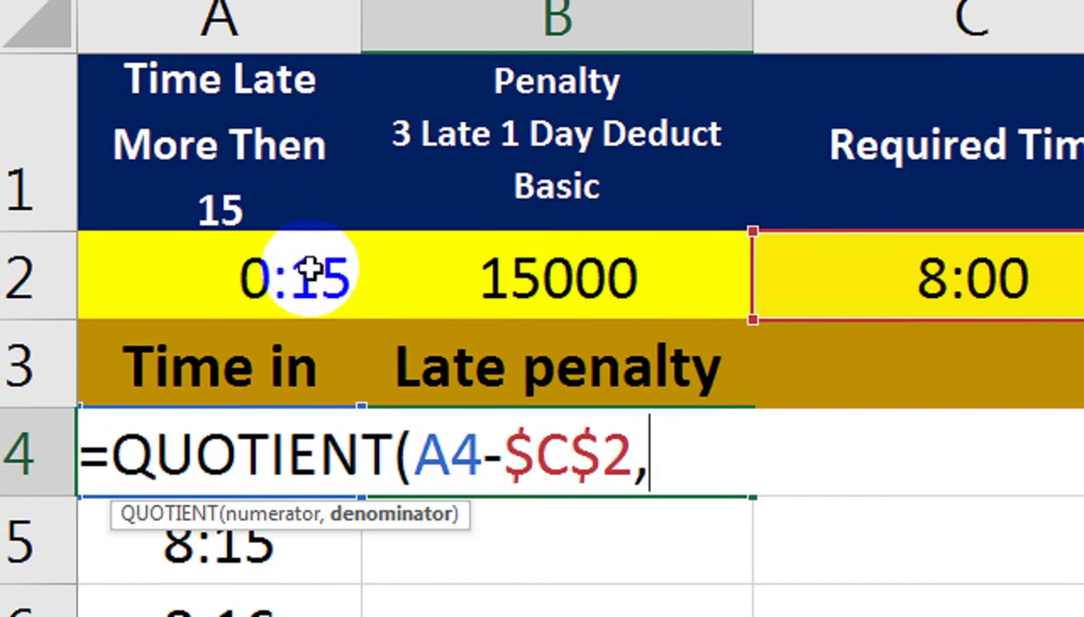
pyautogui.click(308, 270)
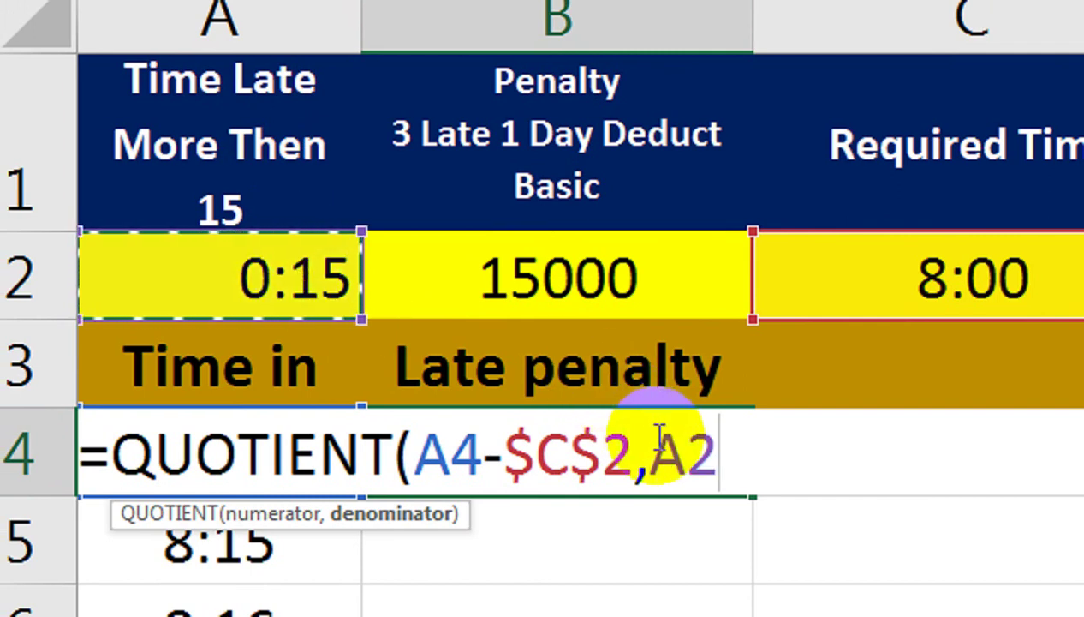
pyautogui.press('F4')
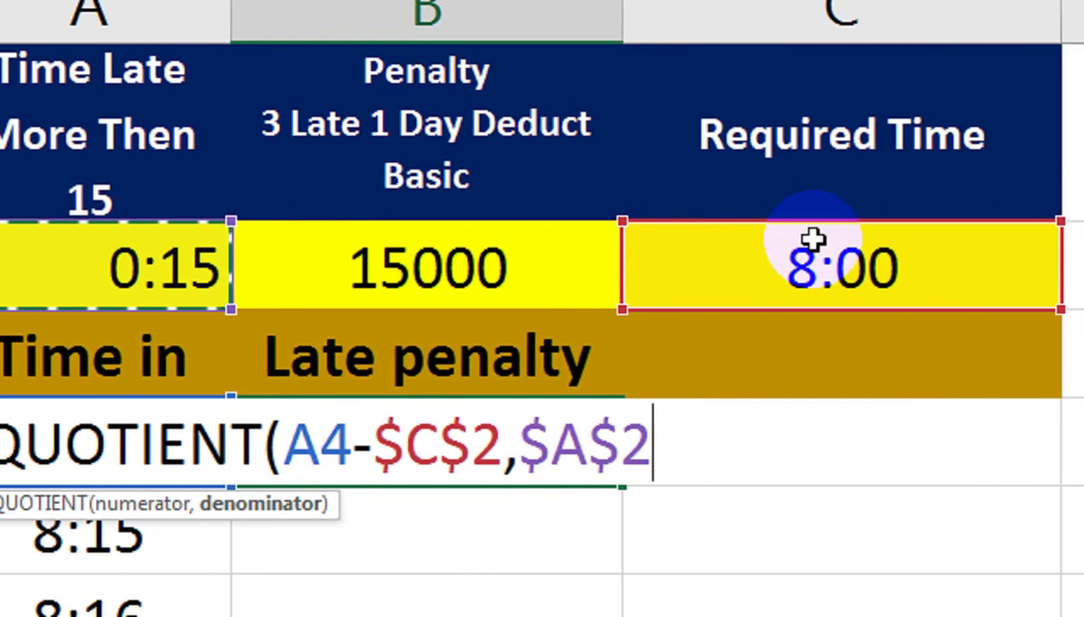
pyautogui.write(')')
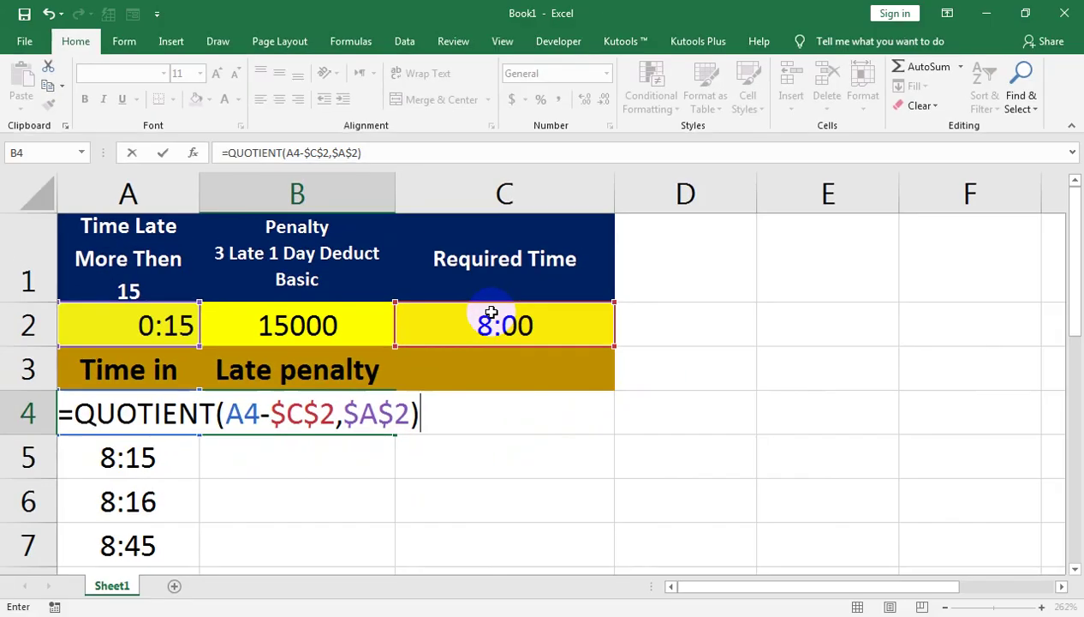
pyautogui.press('Return')
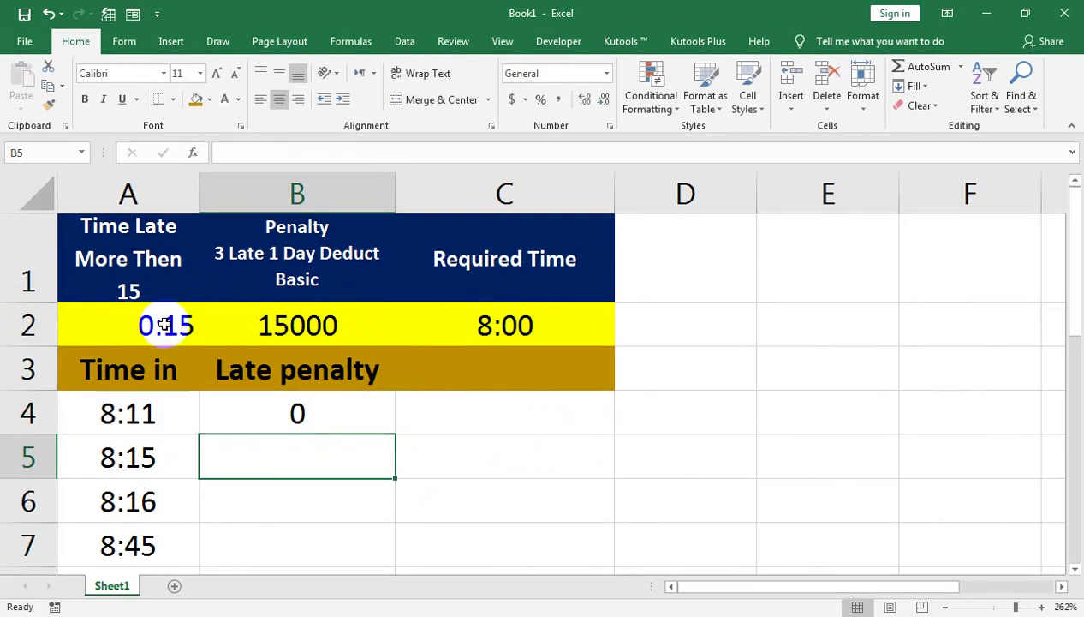
pyautogui.click(240, 412)
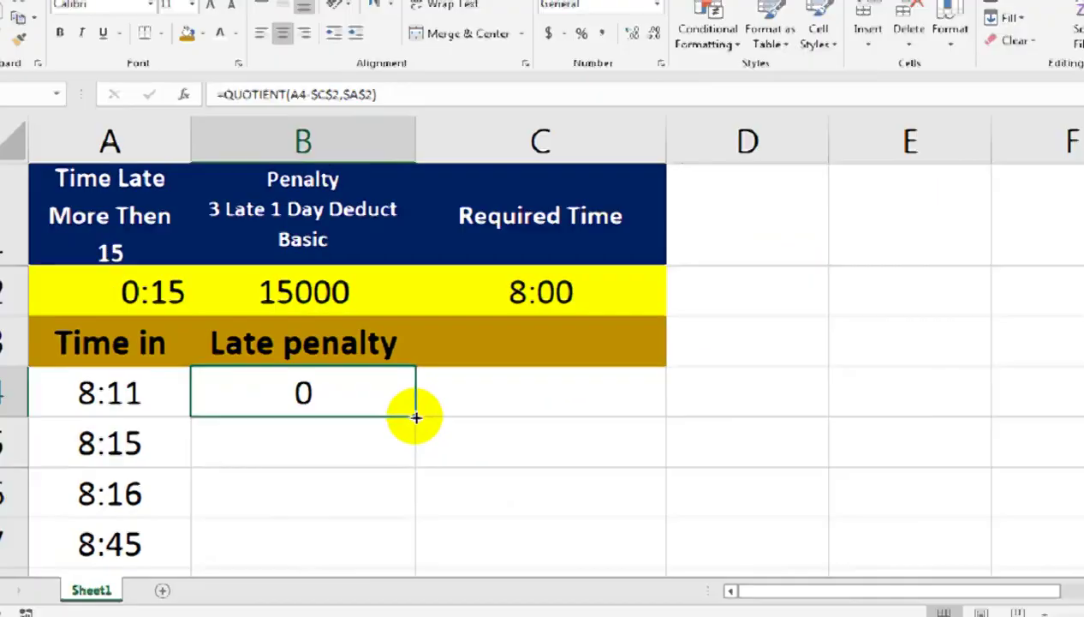
pyautogui.doubleClick(395, 432)
pyautogui.click(270, 447)
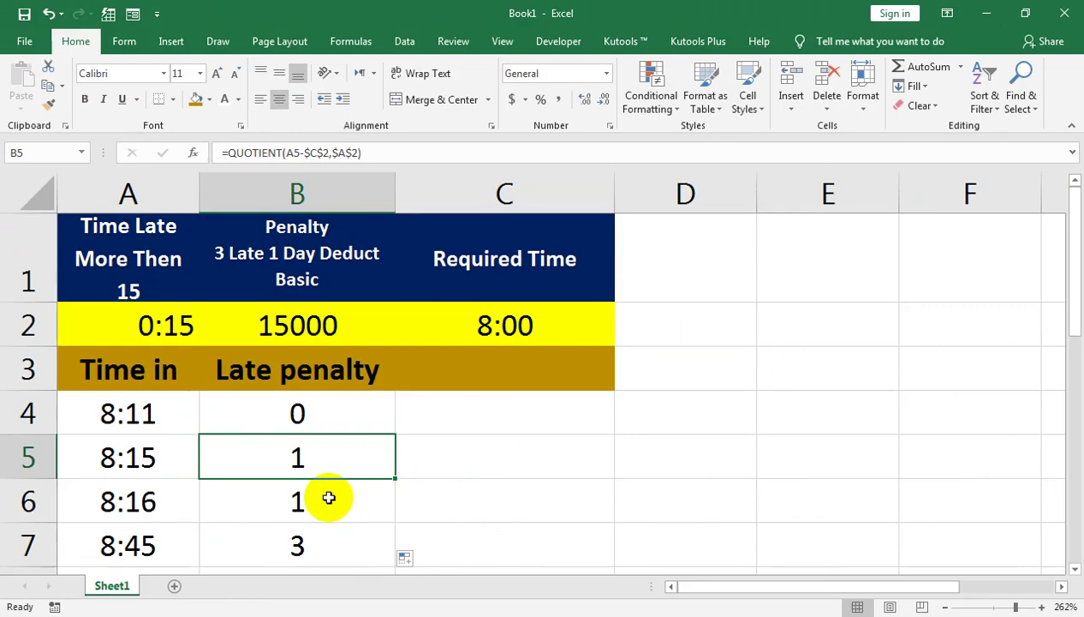
pyautogui.click(328, 494)
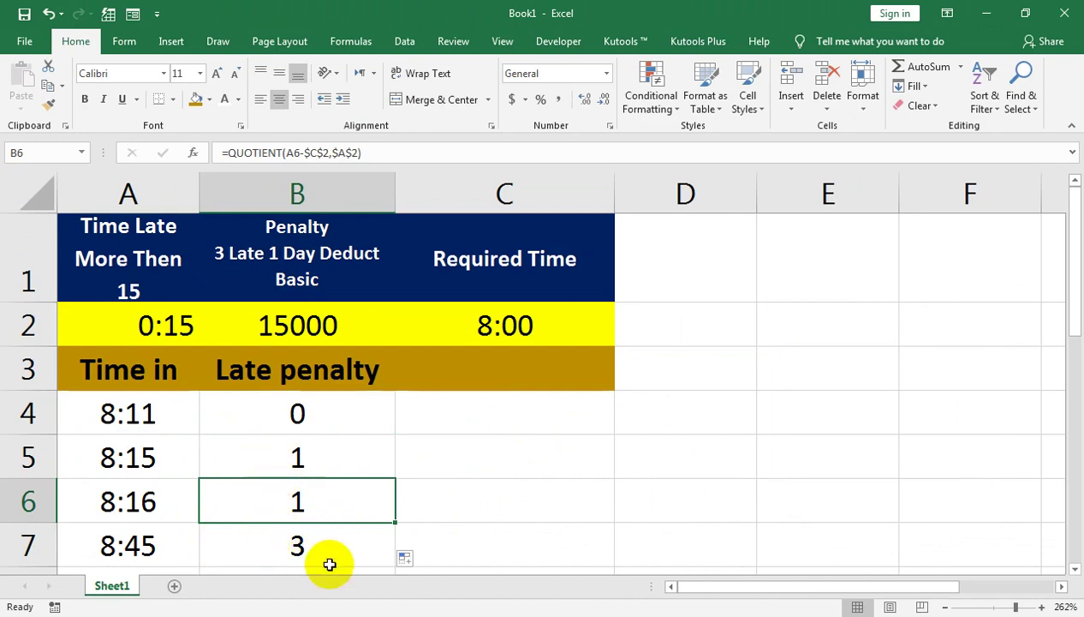
pyautogui.scroll(-1, 310, 527)
pyautogui.scroll(1, 311, 475)
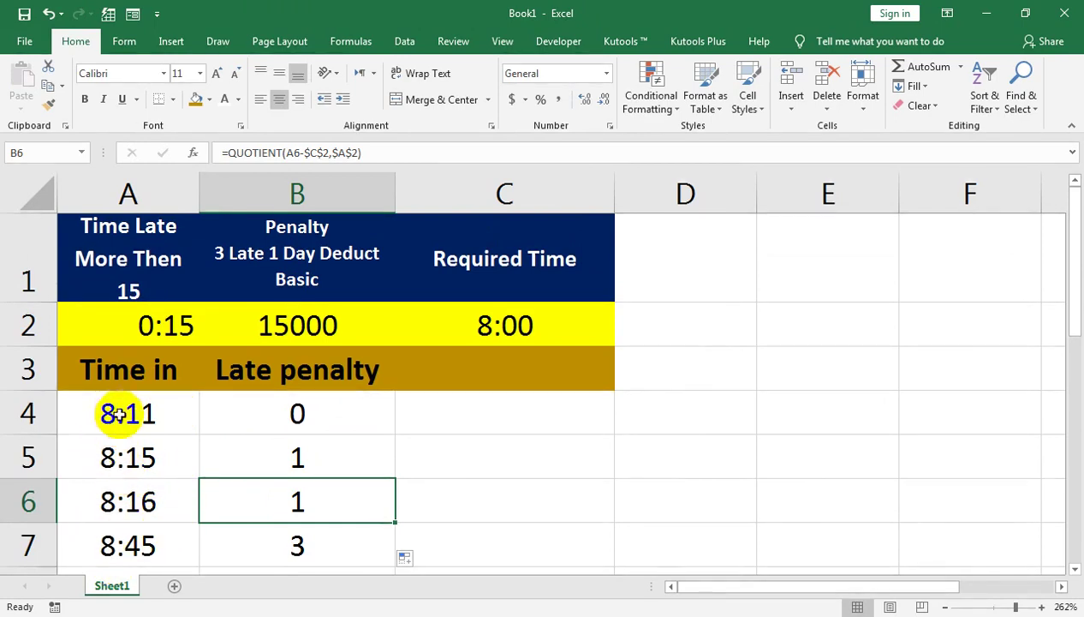
pyautogui.scroll(-1, 134, 533)
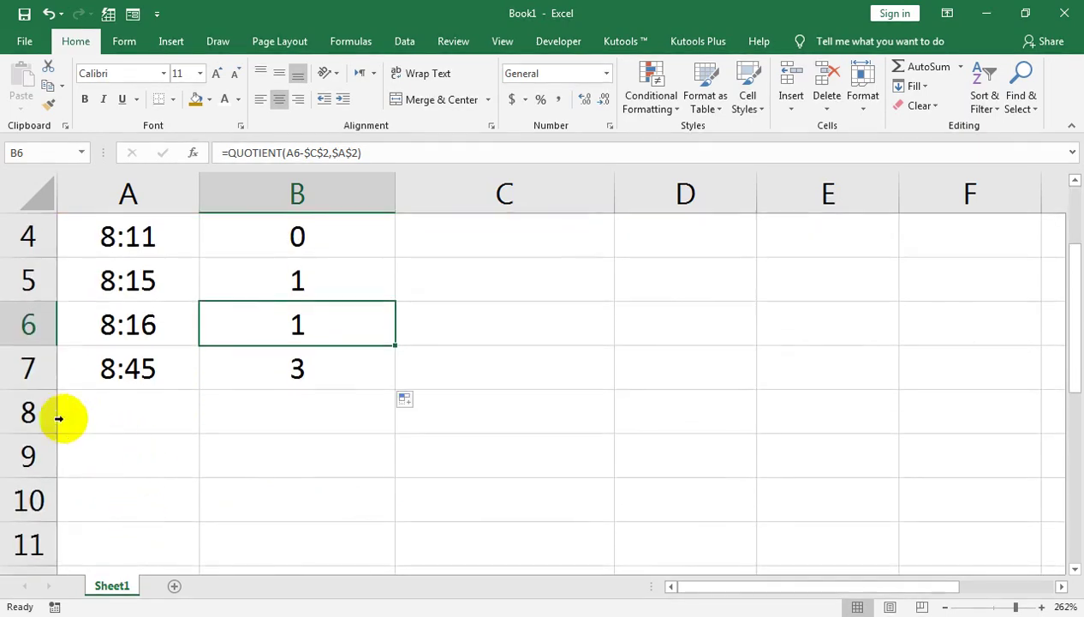
pyautogui.scroll(1, 65, 295)
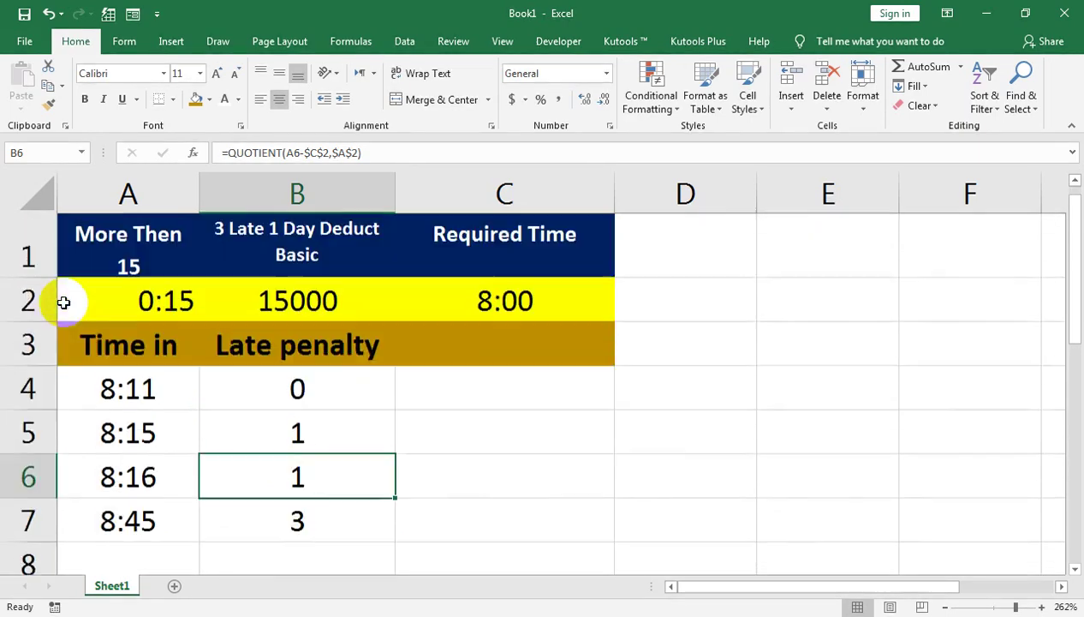
pyautogui.scroll(-1, 307, 412)
# Zoom out and enter =COUNTIFS(B4:B7,">0") in B8, giving a late count of 3
pyautogui.click(304, 416)
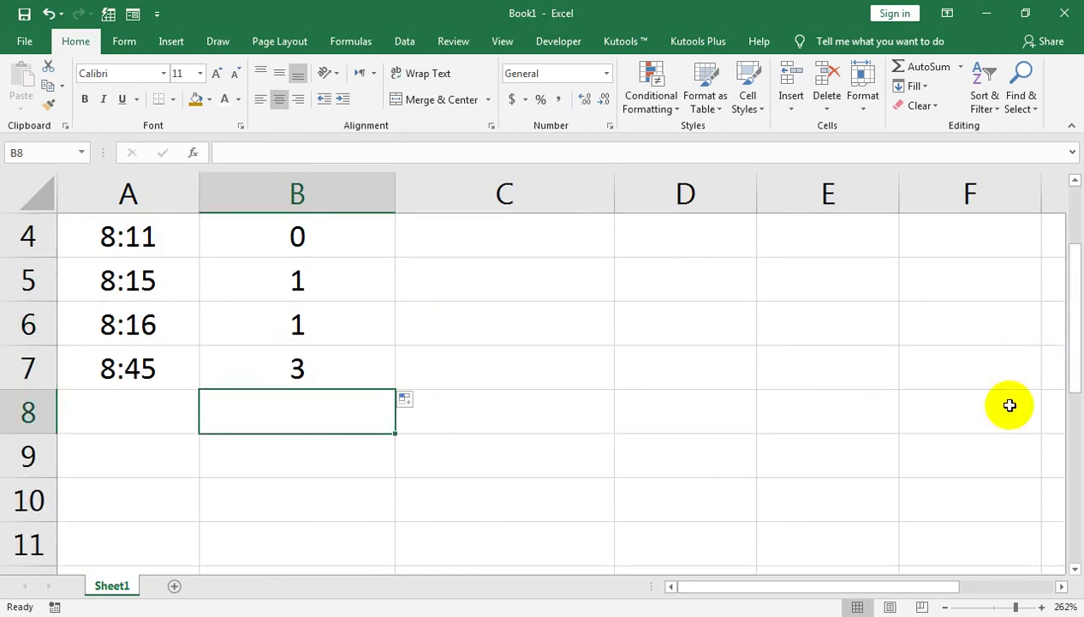
pyautogui.moveTo(1013, 608); pyautogui.dragTo(1008, 608)
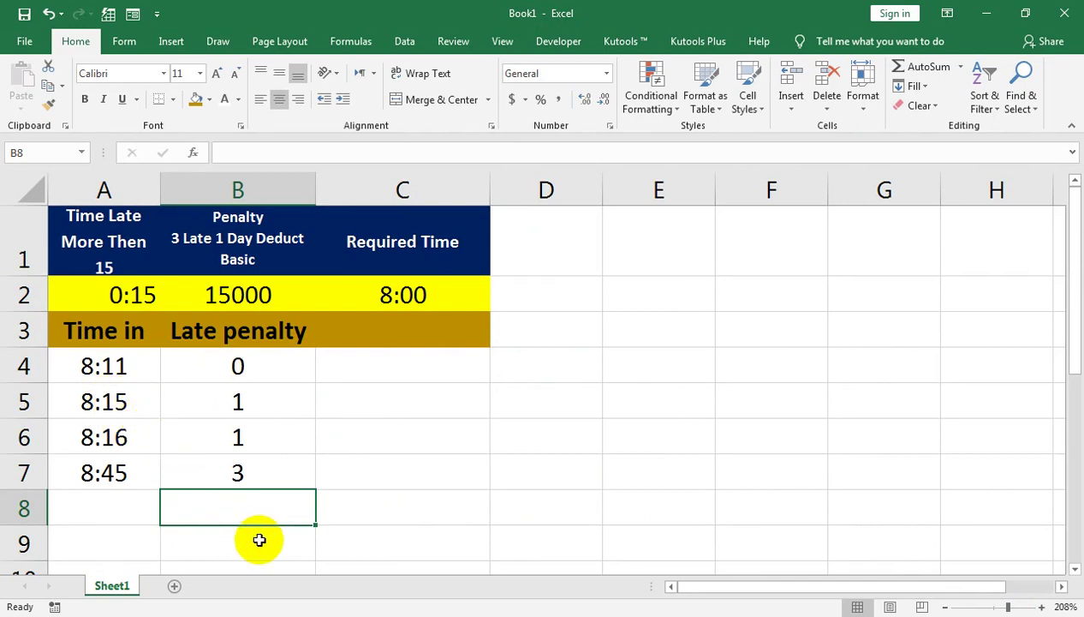
pyautogui.write('=c')
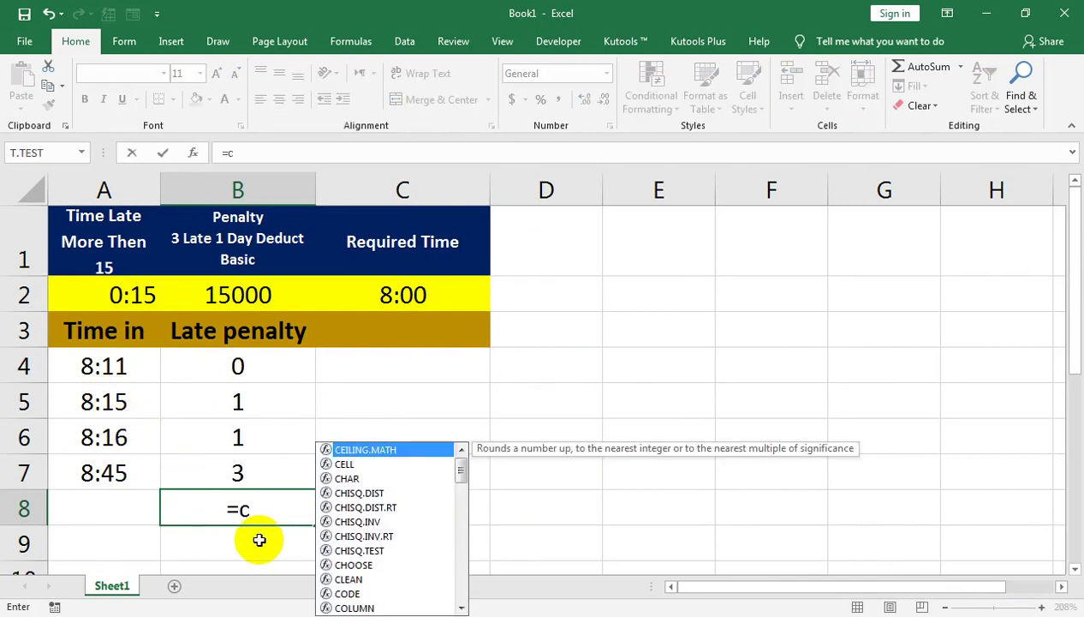
pyautogui.write('ounti')
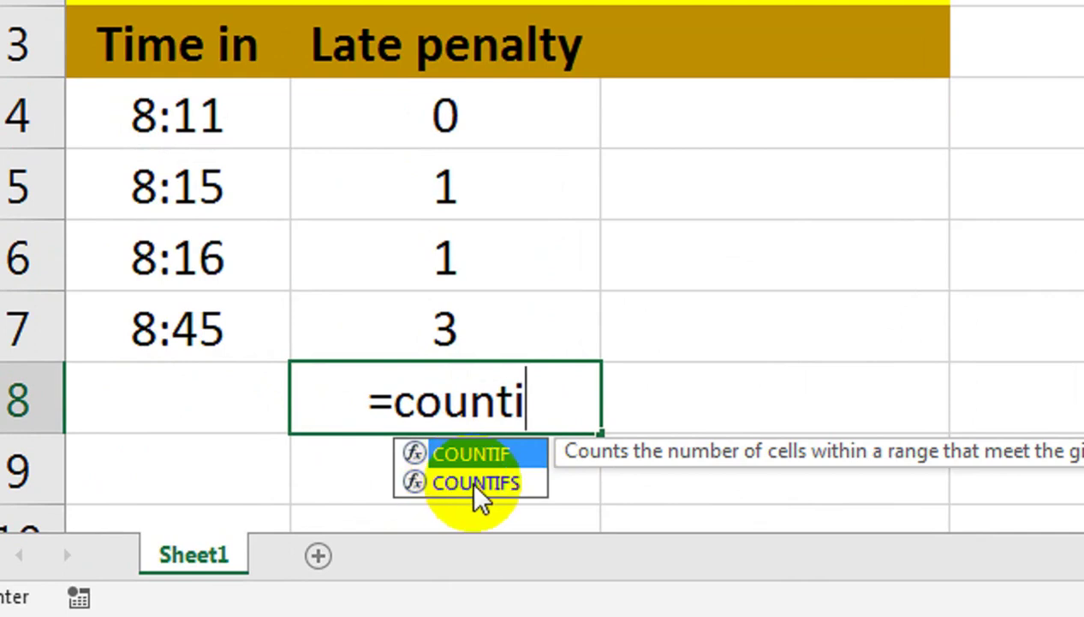
pyautogui.click(514, 485)
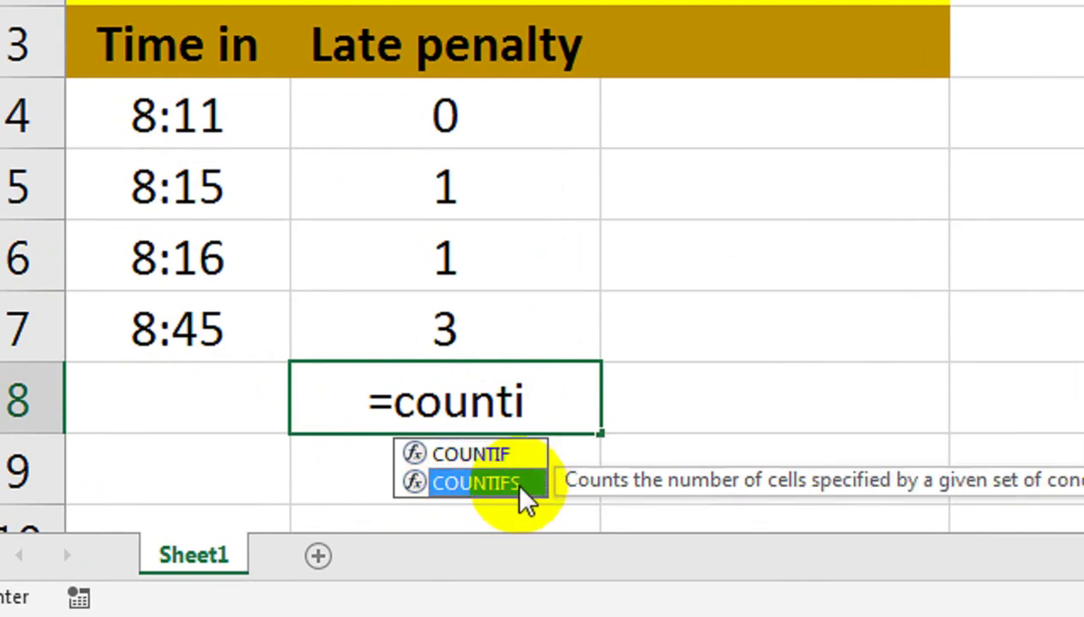
pyautogui.doubleClick(520, 488)
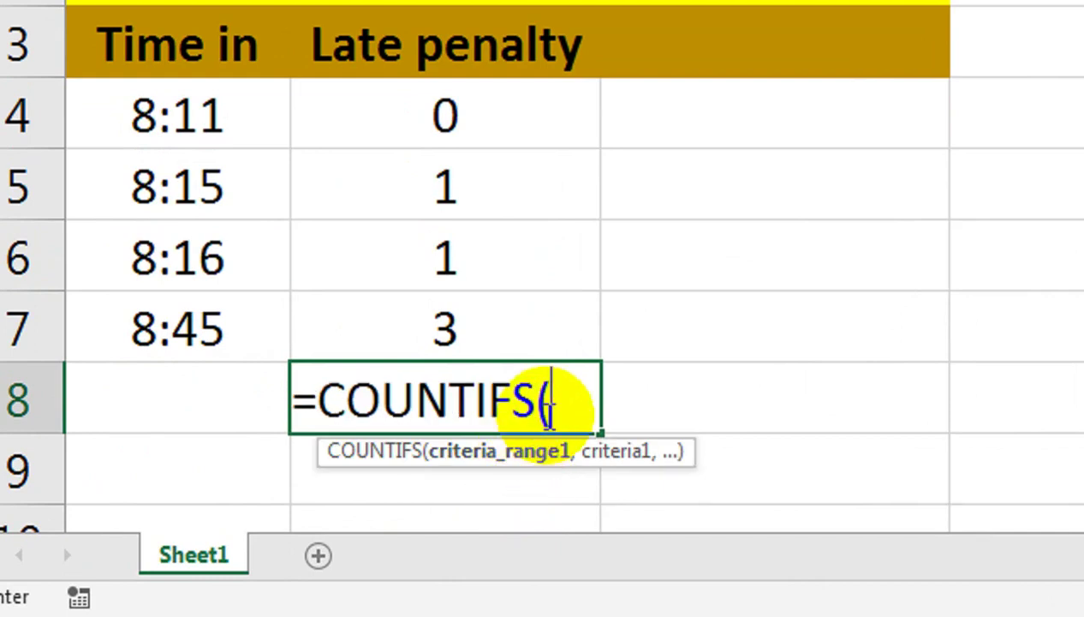
pyautogui.click(467, 330)
pyautogui.press('Up')
pyautogui.press('Up')
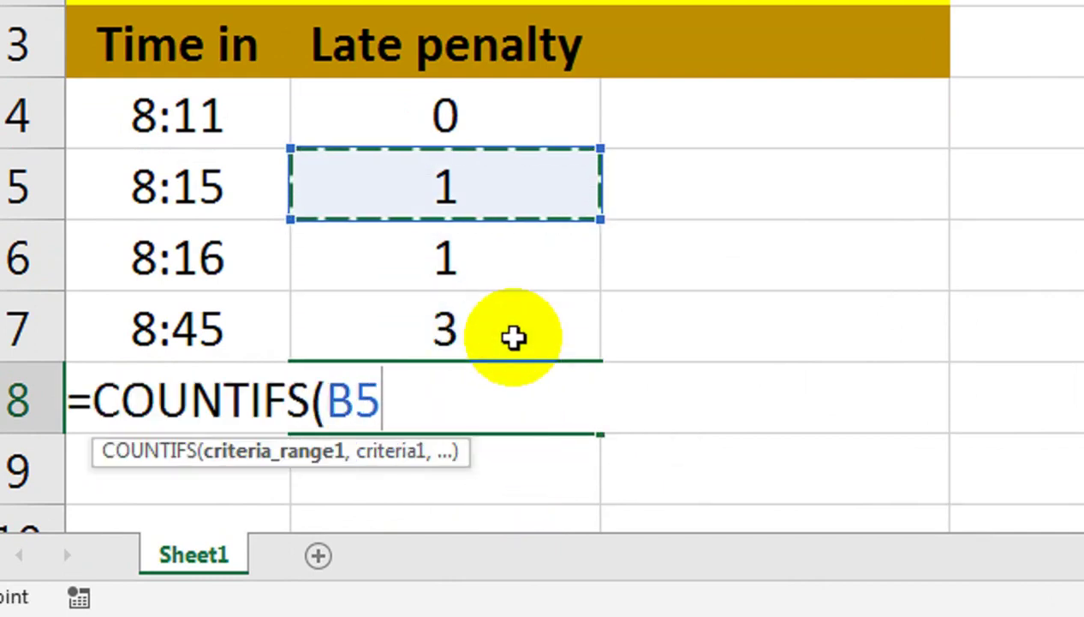
pyautogui.hotkey('shift', 'Up')
pyautogui.hotkey('shift', 'Down')
pyautogui.hotkey('shift', 'Down')
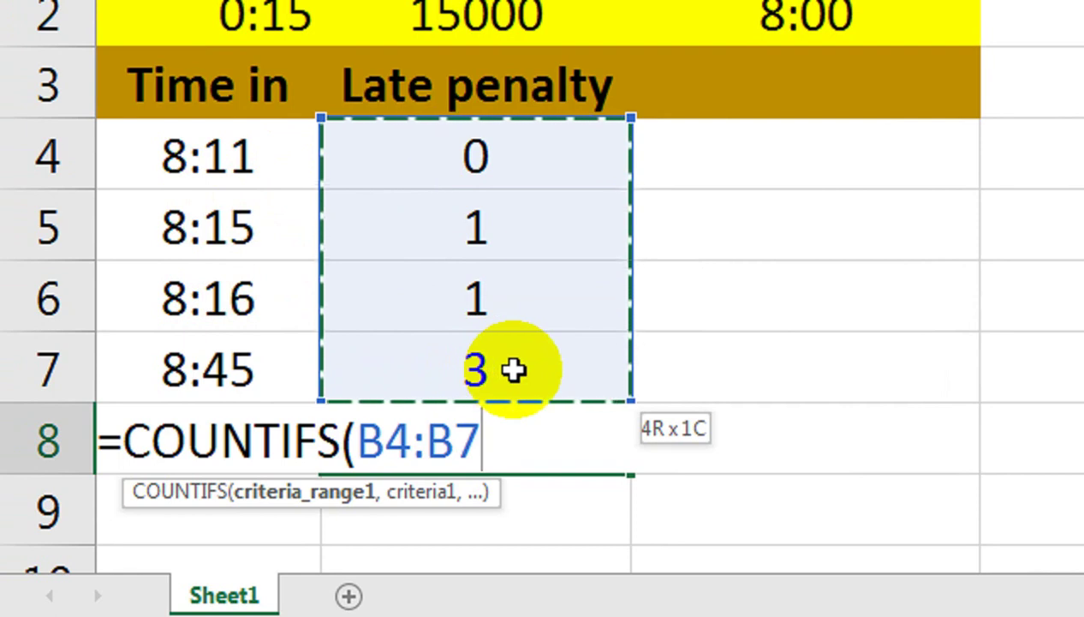
pyautogui.write(',">')
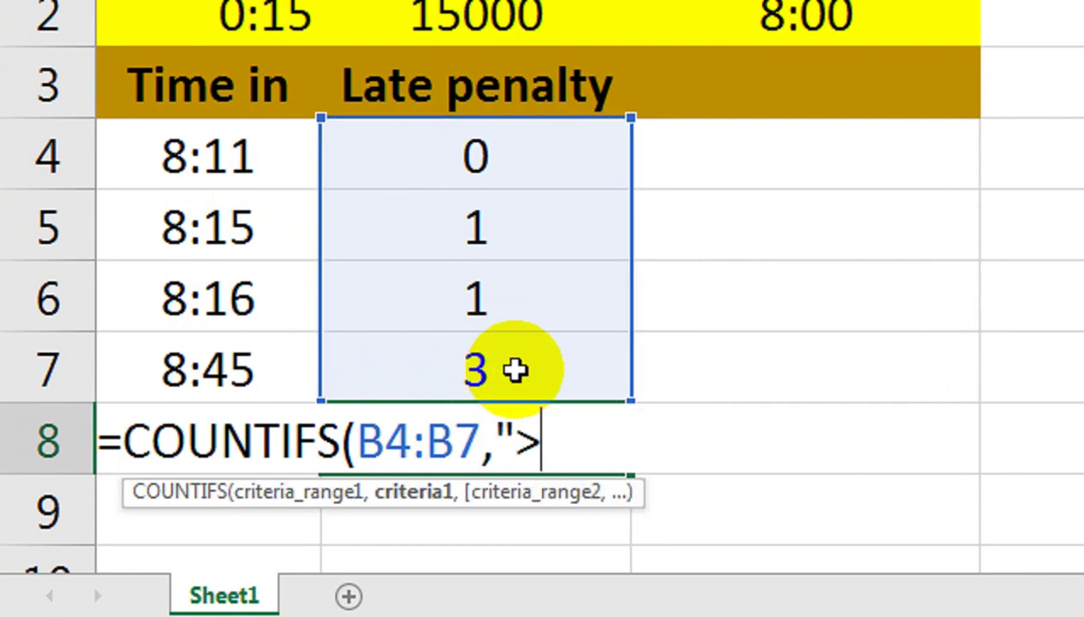
pyautogui.write('0")')
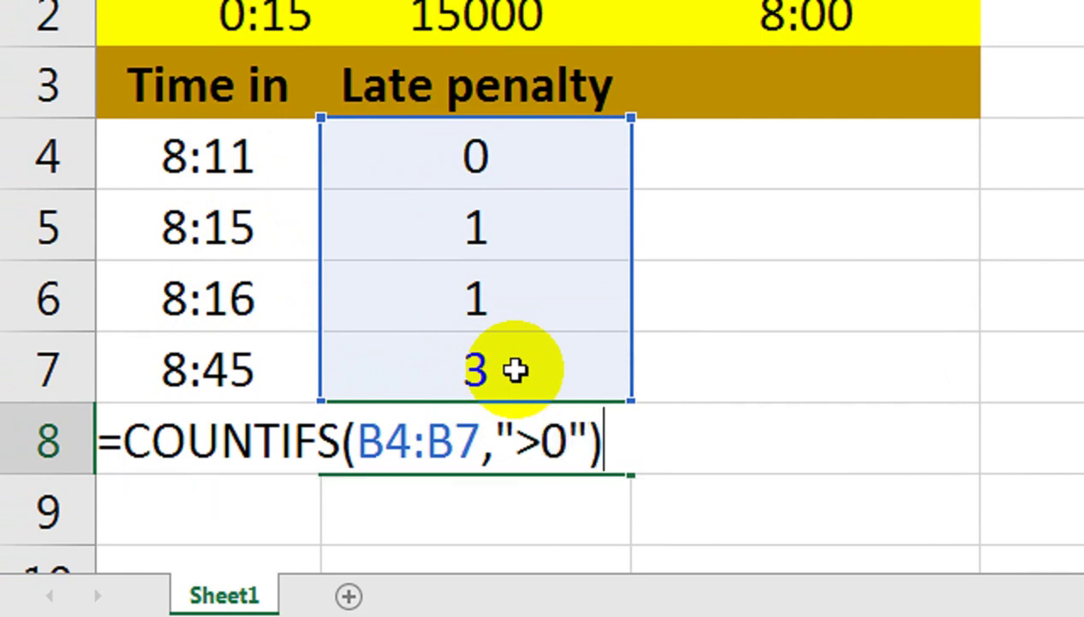
pyautogui.press('Return')
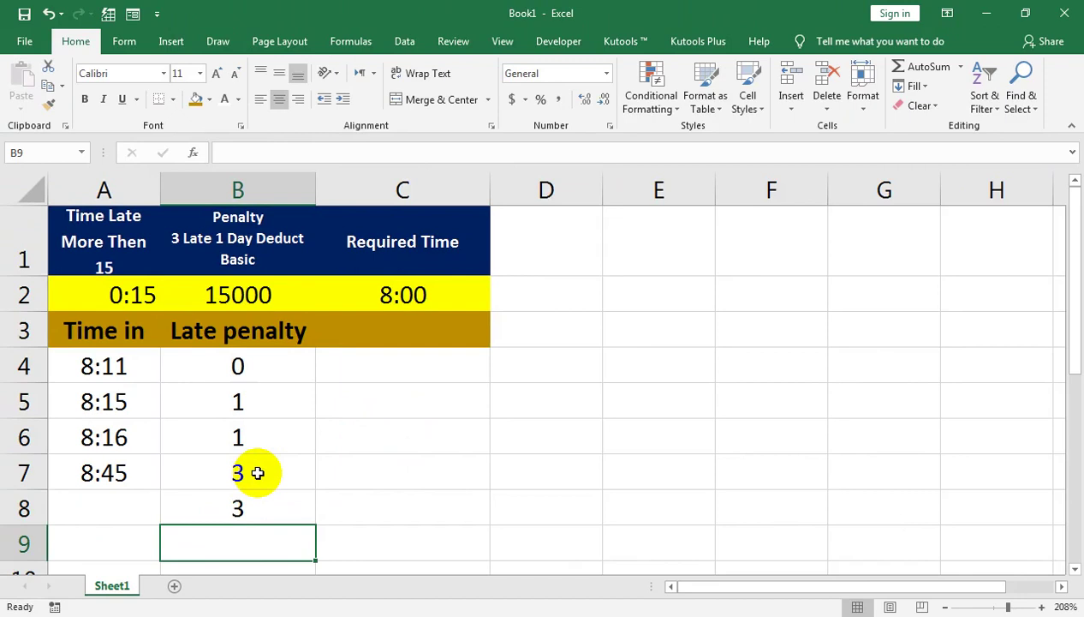
# Label cell A8 as TOTAL LATE beside the late count
pyautogui.press('Up')
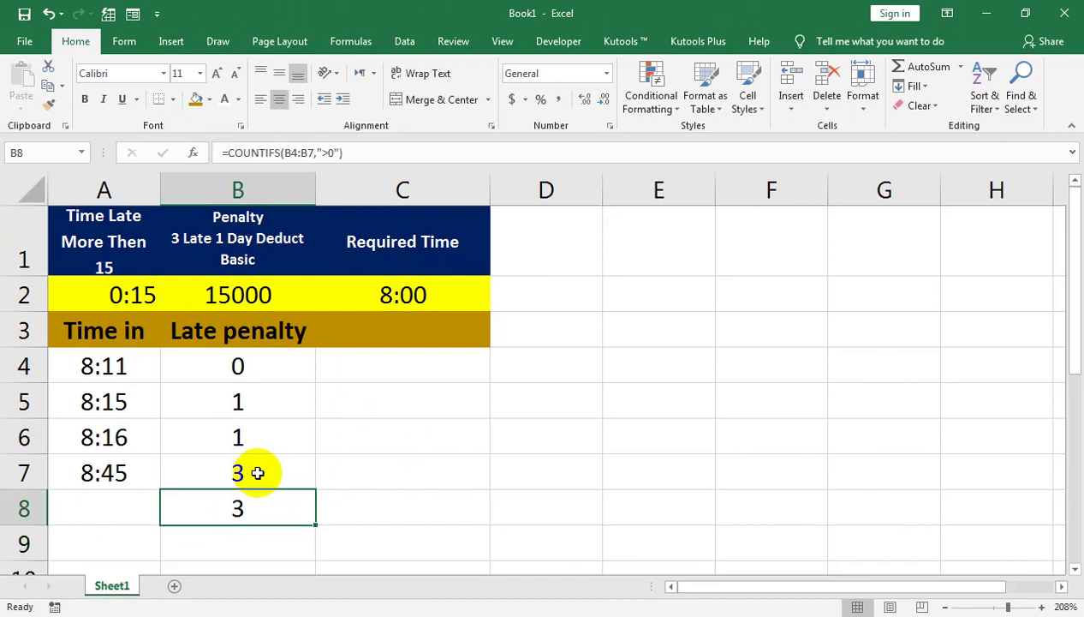
pyautogui.press('Left')
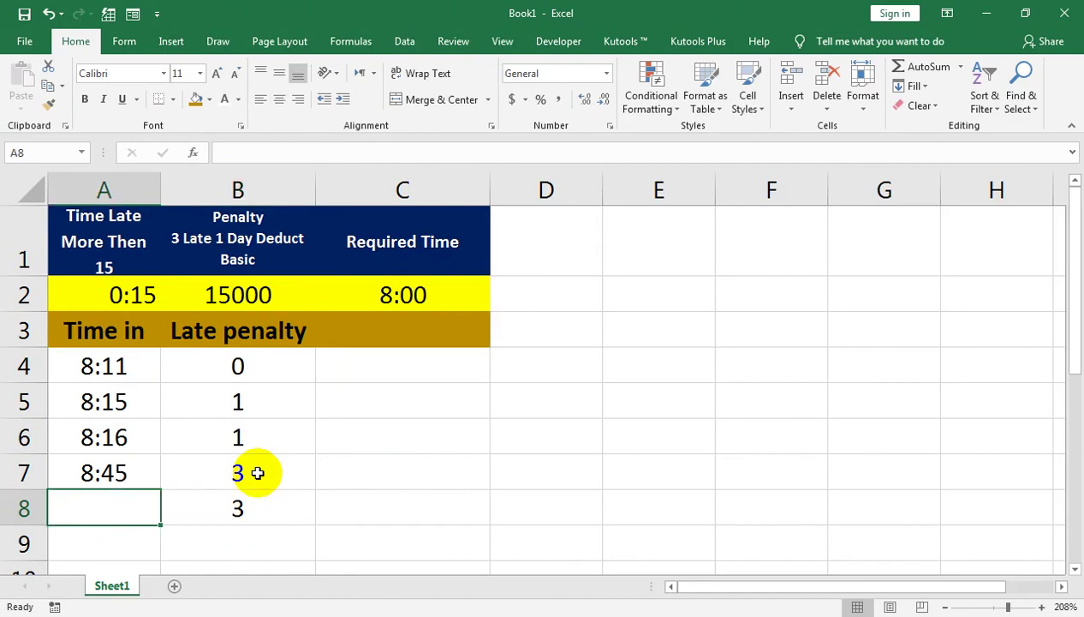
pyautogui.write('time in')
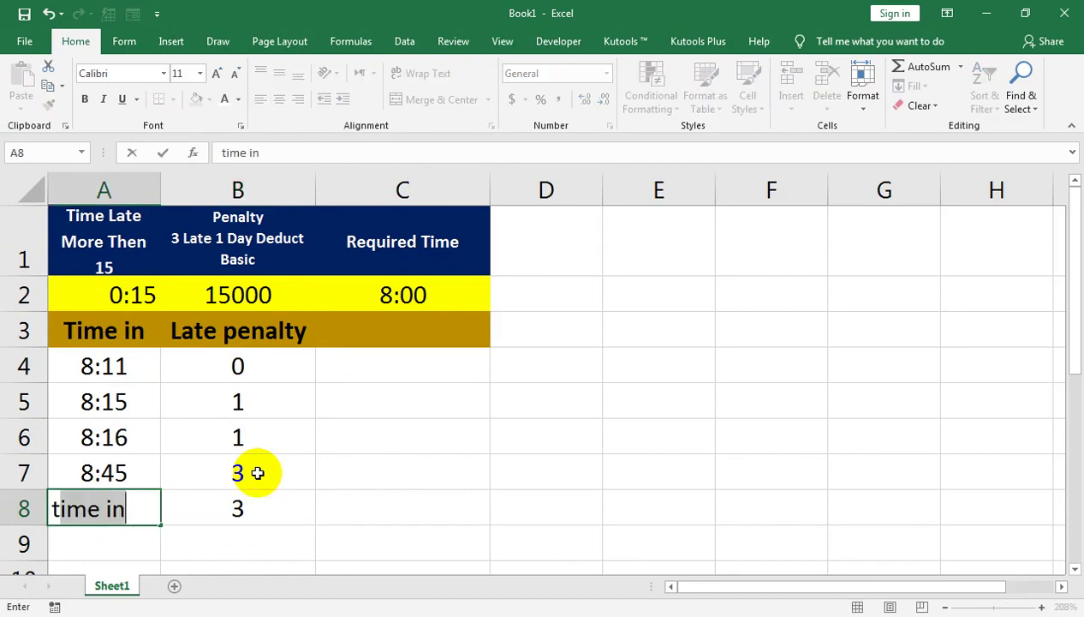
pyautogui.press('BackSpace')
pyautogui.press('BackSpace')
pyautogui.press('BackSpace')
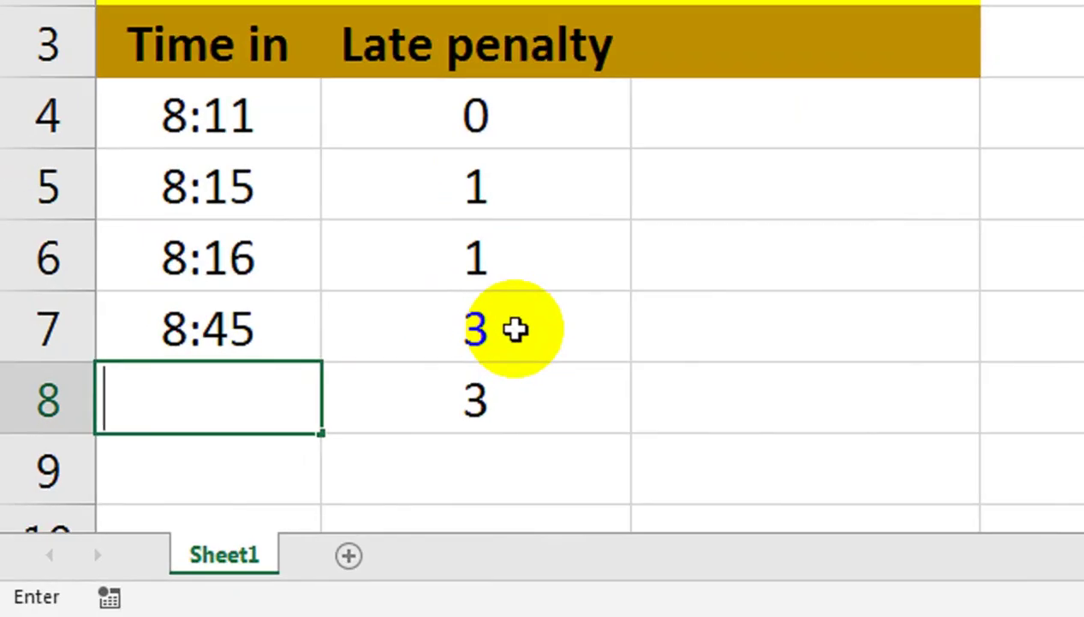
pyautogui.write('TOT')
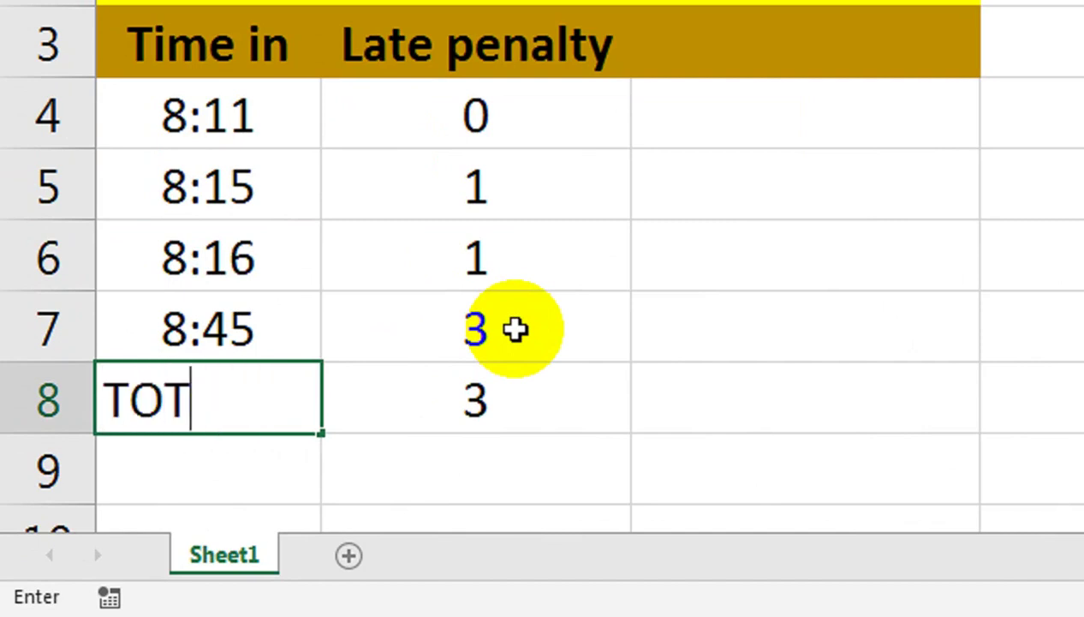
pyautogui.write('AL')
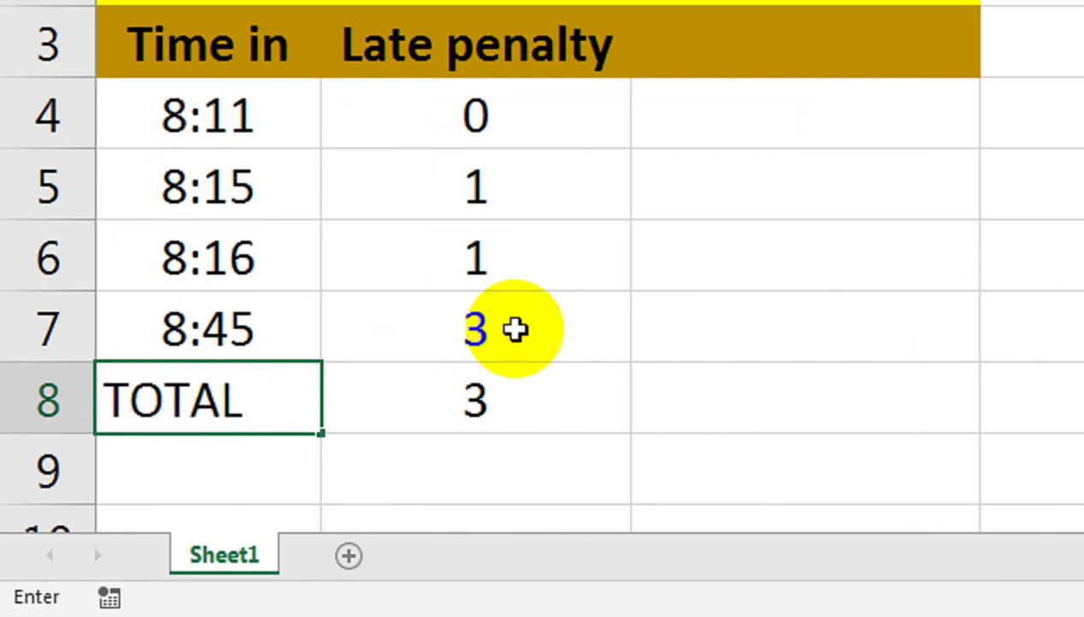
pyautogui.write(' LATE')
pyautogui.press('Return')
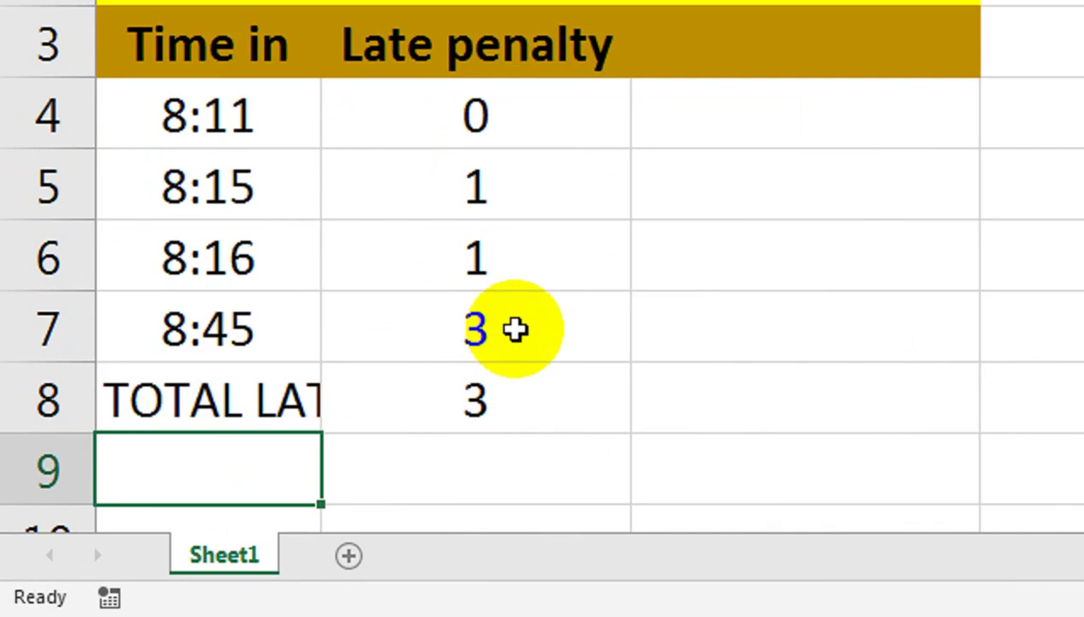
pyautogui.press('Up')
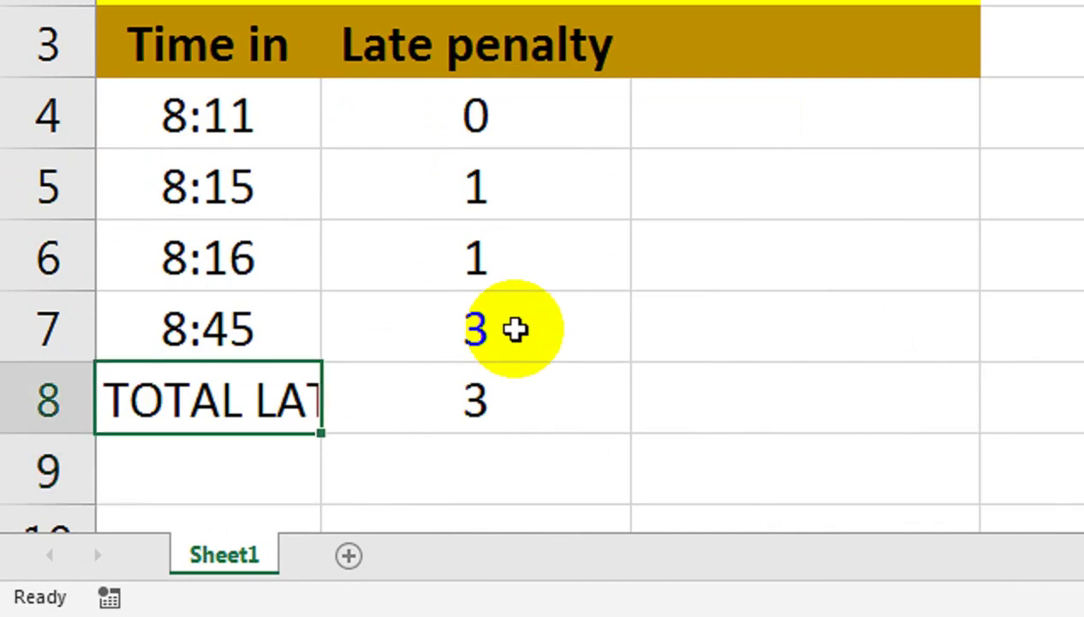
# AutoFit column A so the full TOTAL LATE label shows
pyautogui.hotkey('alt', 'h')
pyautogui.press('o')
pyautogui.press('i')
pyautogui.press('Right')
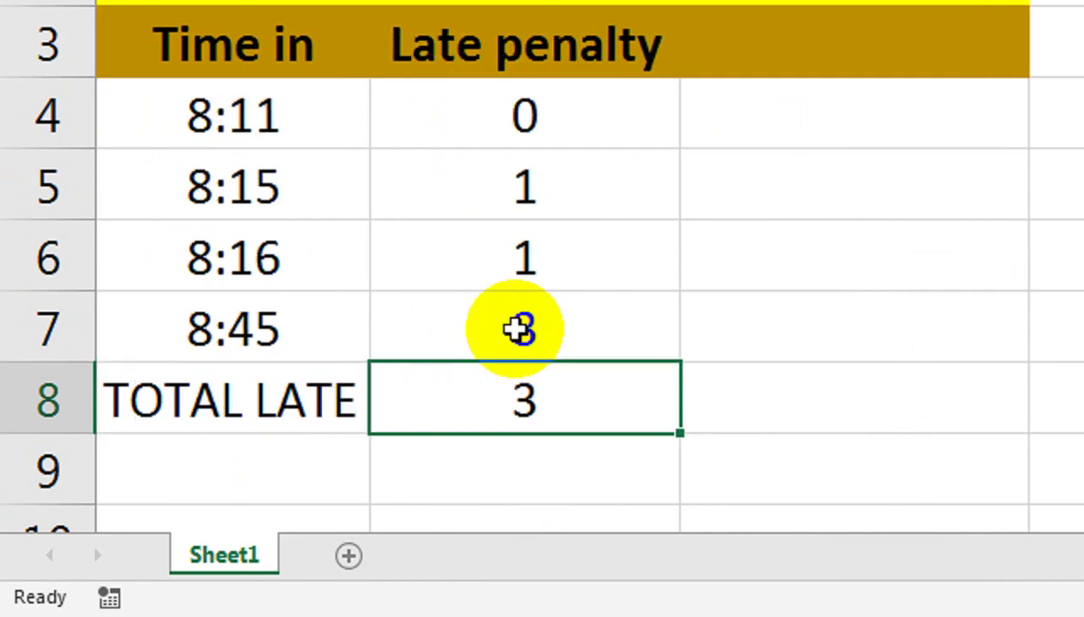
pyautogui.press('Right')
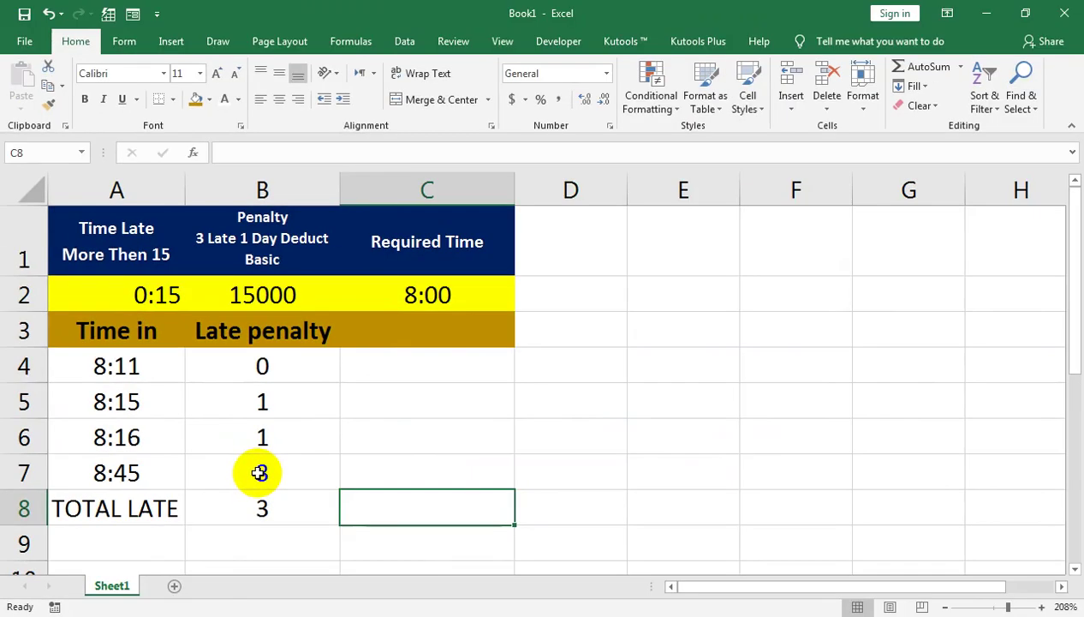
pyautogui.click(376, 368)
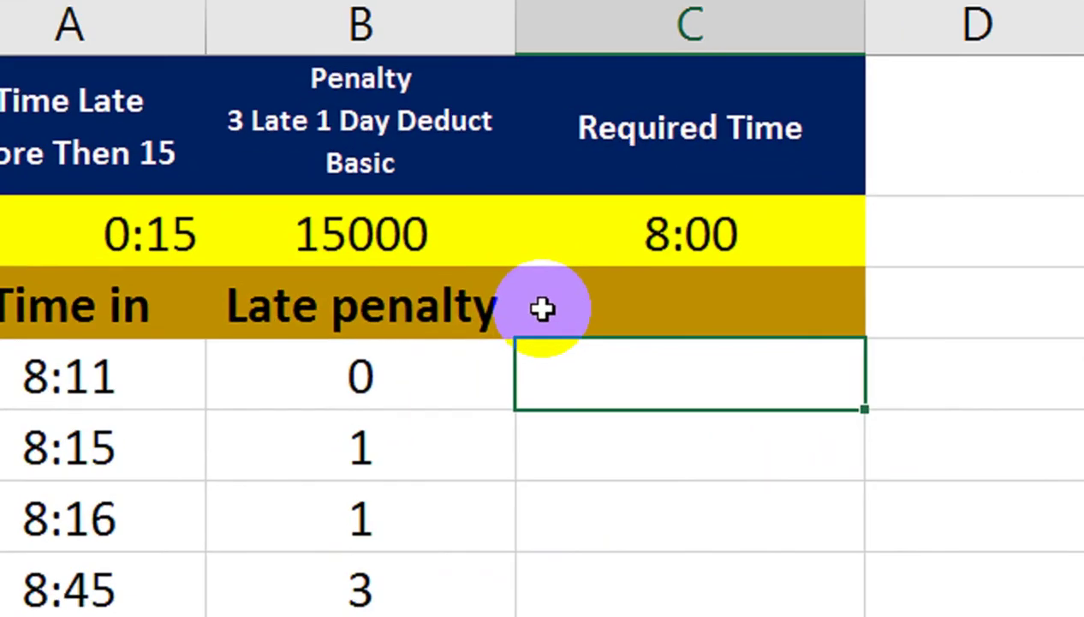
# Enter =B2/30 in C4 for a per-day deduction of 500 from the 15000 basic
pyautogui.write('=')
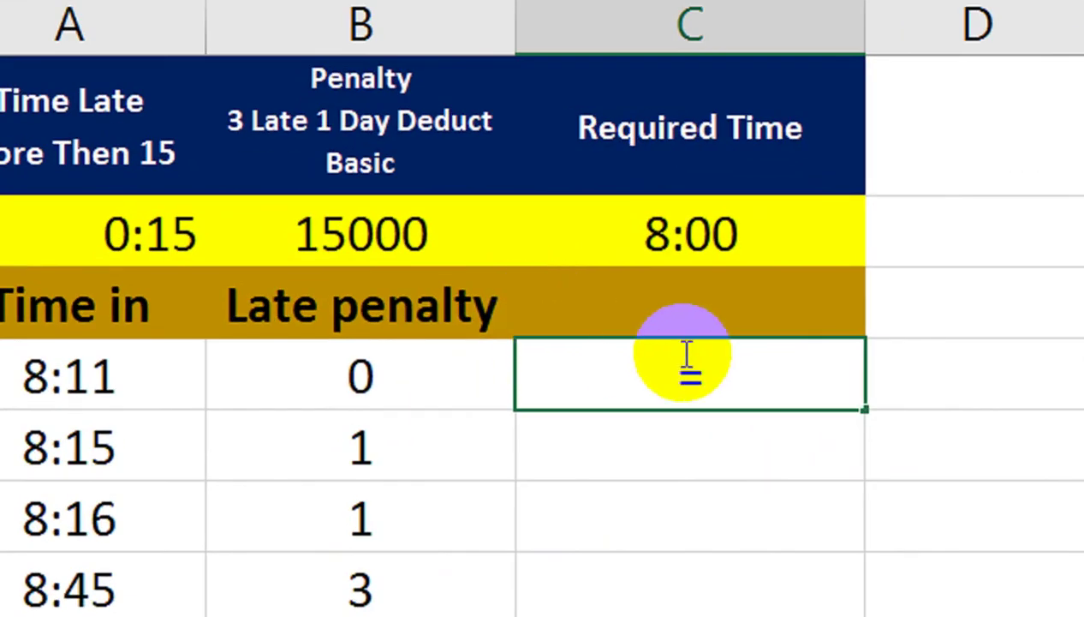
pyautogui.click(342, 256)
pyautogui.write('*')
pyautogui.press('BackSpace')
pyautogui.write('/30')
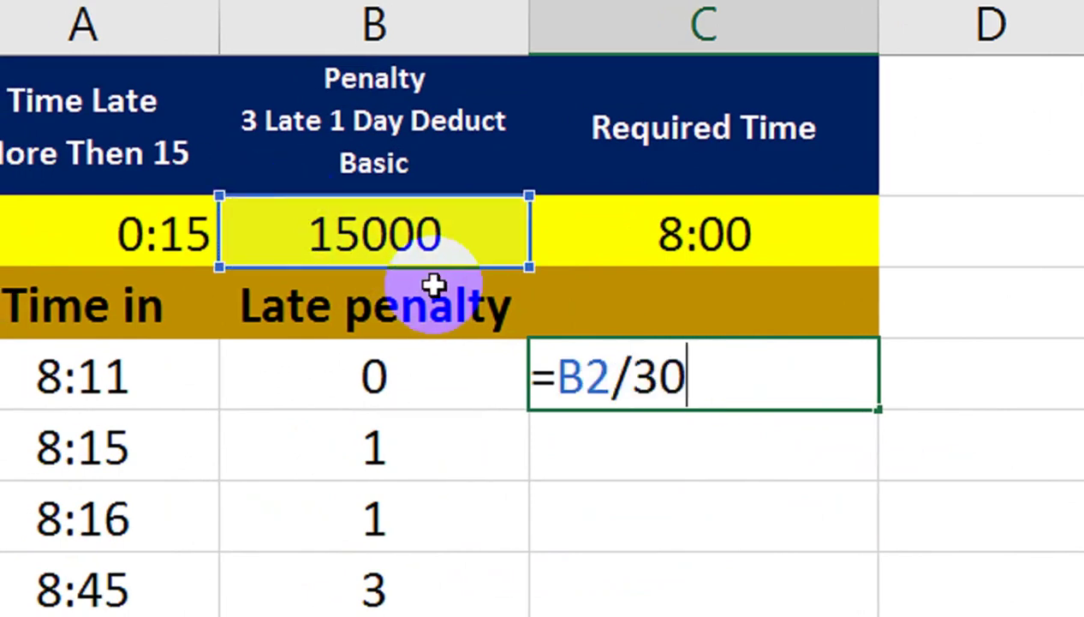
pyautogui.press('Return')
pyautogui.press('Up')
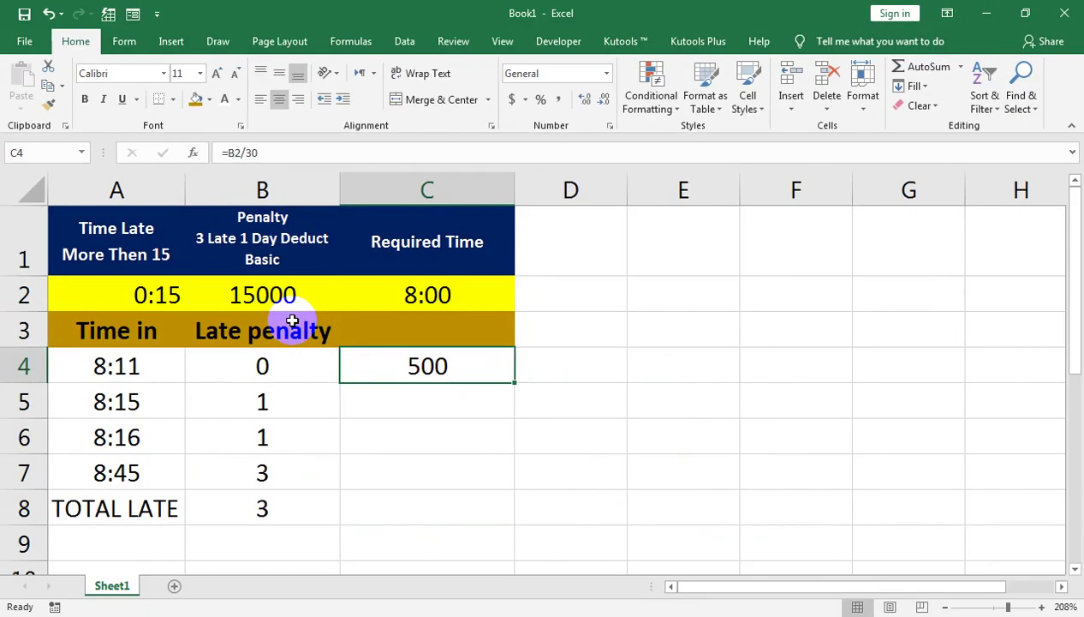
pyautogui.press('Down')
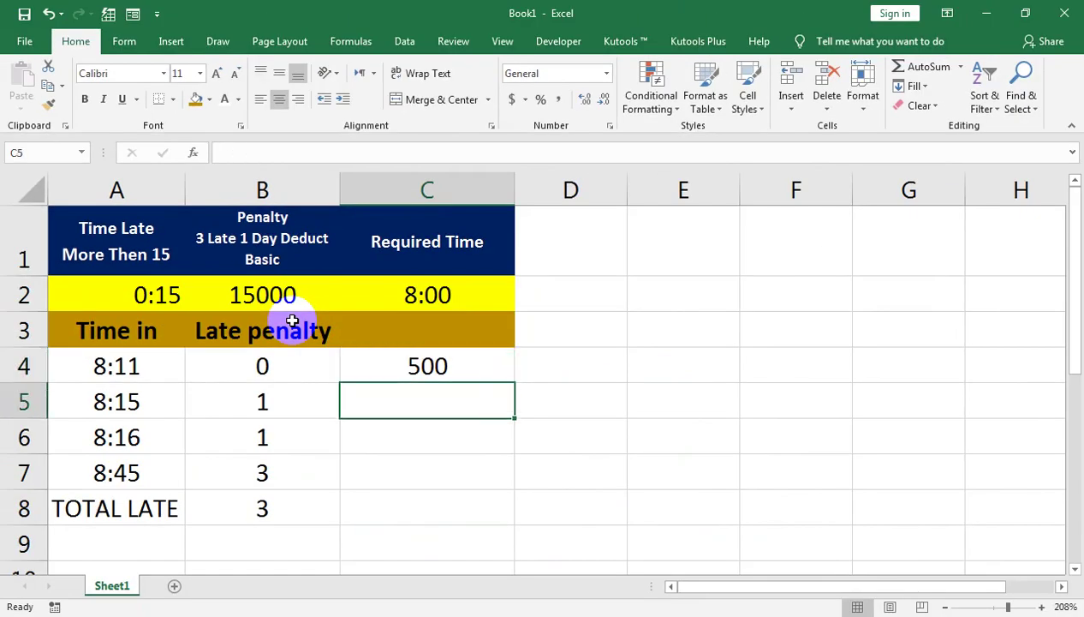
pyautogui.press('Down')
pyautogui.press('Down')
pyautogui.press('Down')
pyautogui.press('Left')
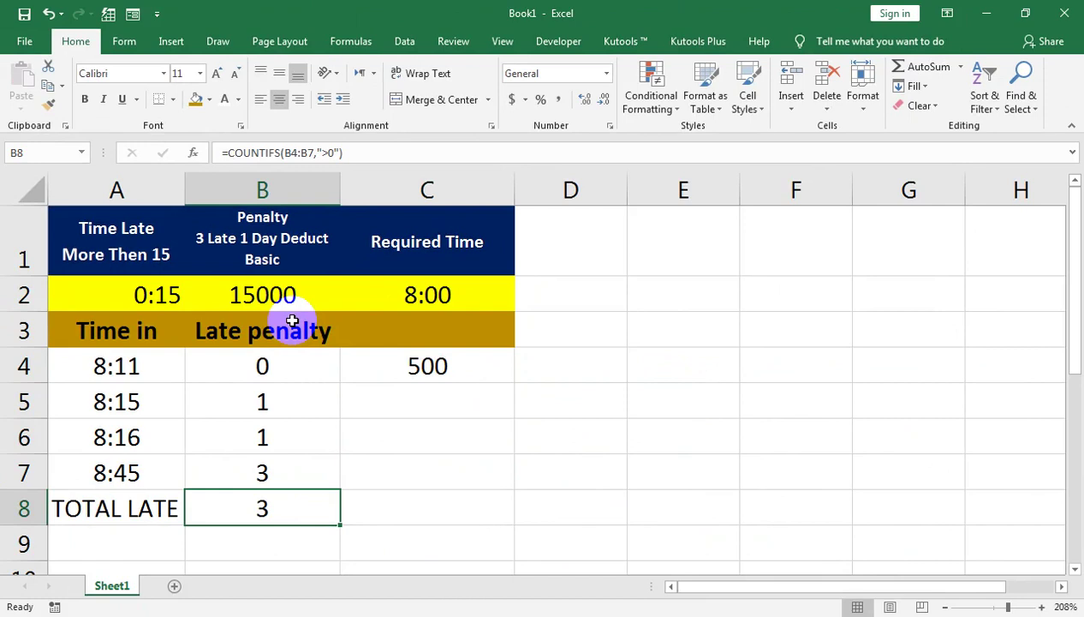
# Enter =B2-C4 in C5, giving a net 14500 after one day's deduction
pyautogui.press('Right')
pyautogui.press('Up')
pyautogui.press('Up')
pyautogui.press('Up')
pyautogui.press('Up')
pyautogui.press('Up')
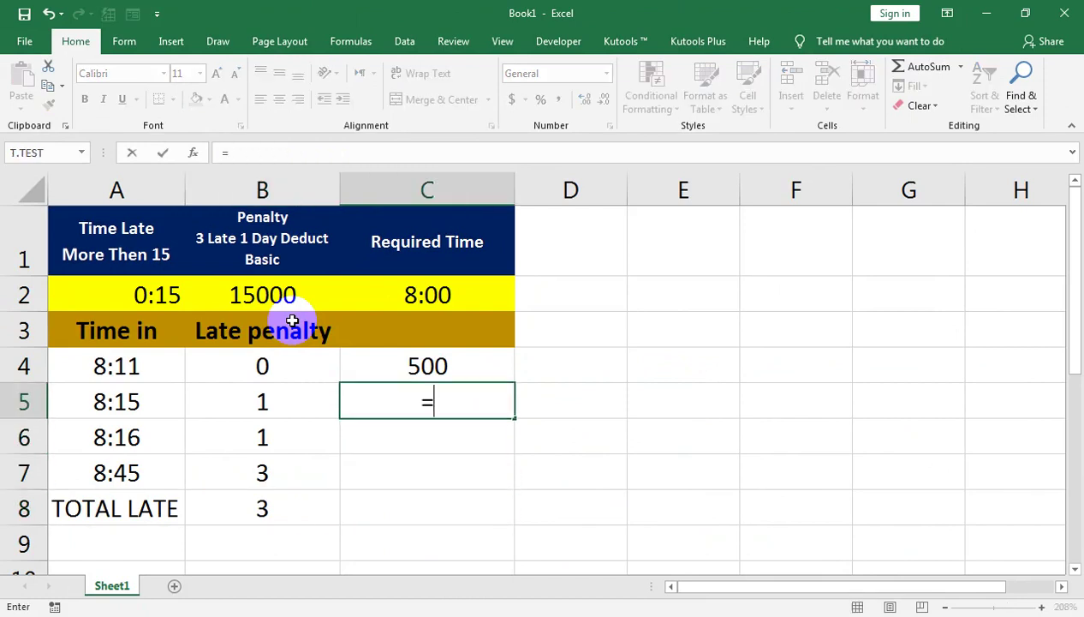
pyautogui.press('Left')
pyautogui.press('Up')
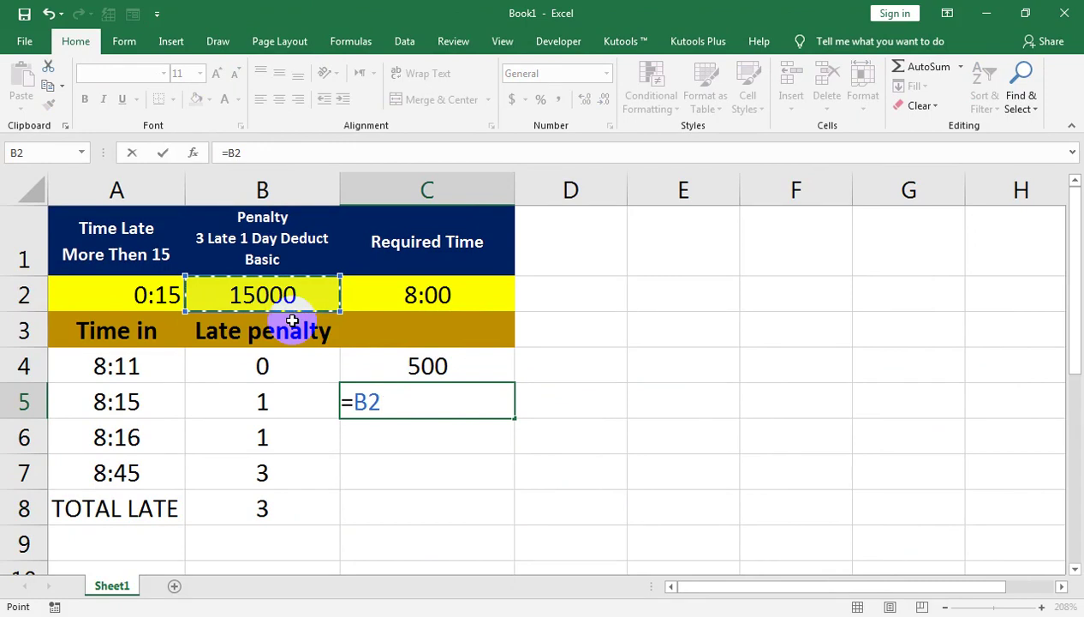
pyautogui.write('-')
pyautogui.press('Up')
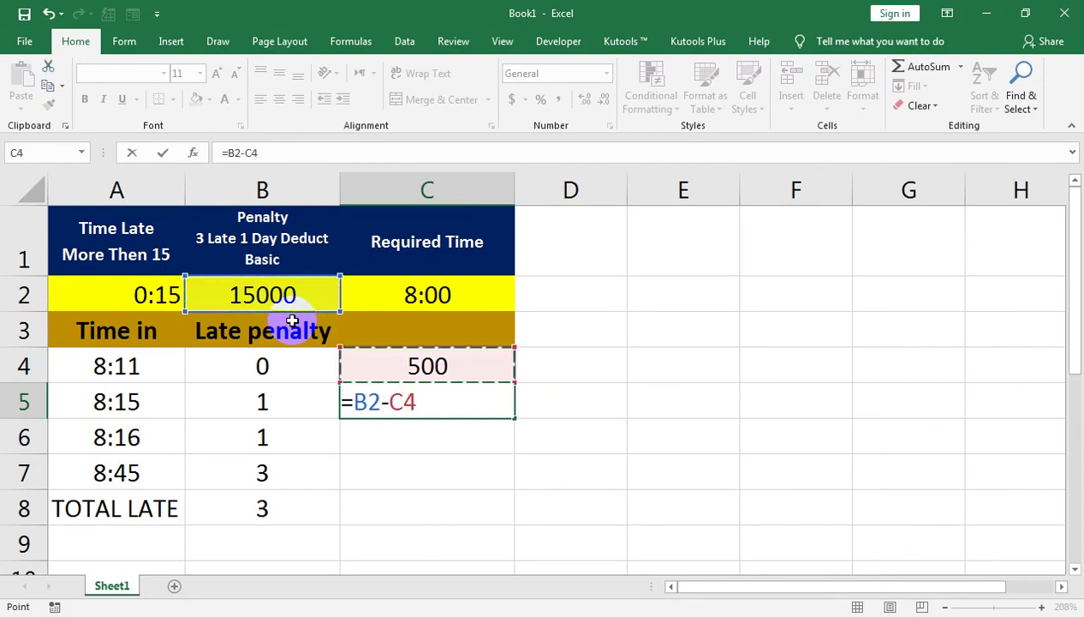
pyautogui.press('Return')
pyautogui.press('Up')
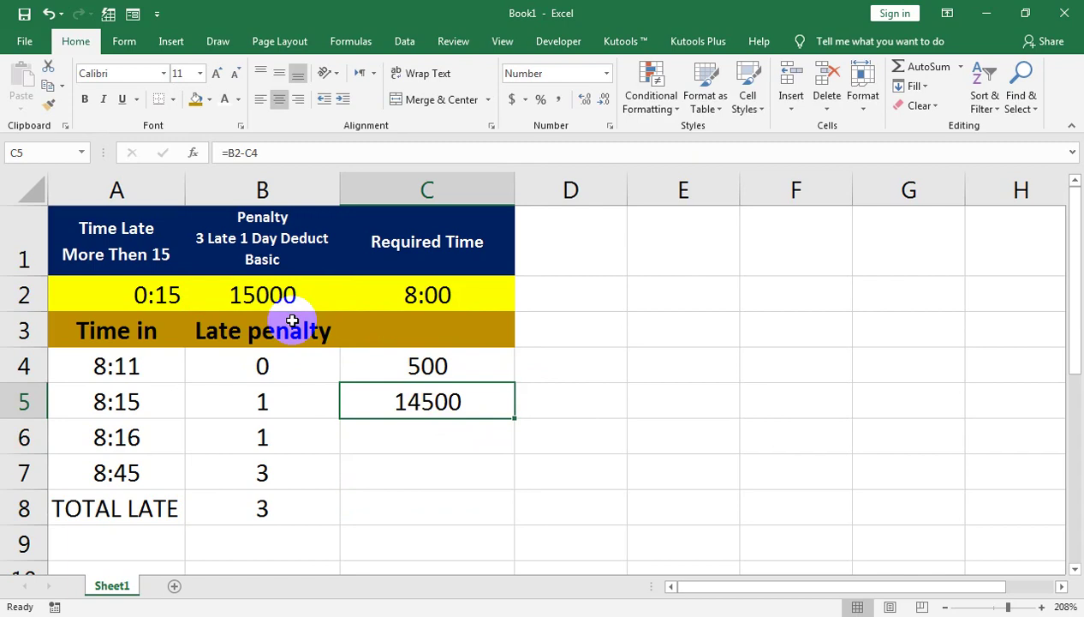
pyautogui.press('Down')
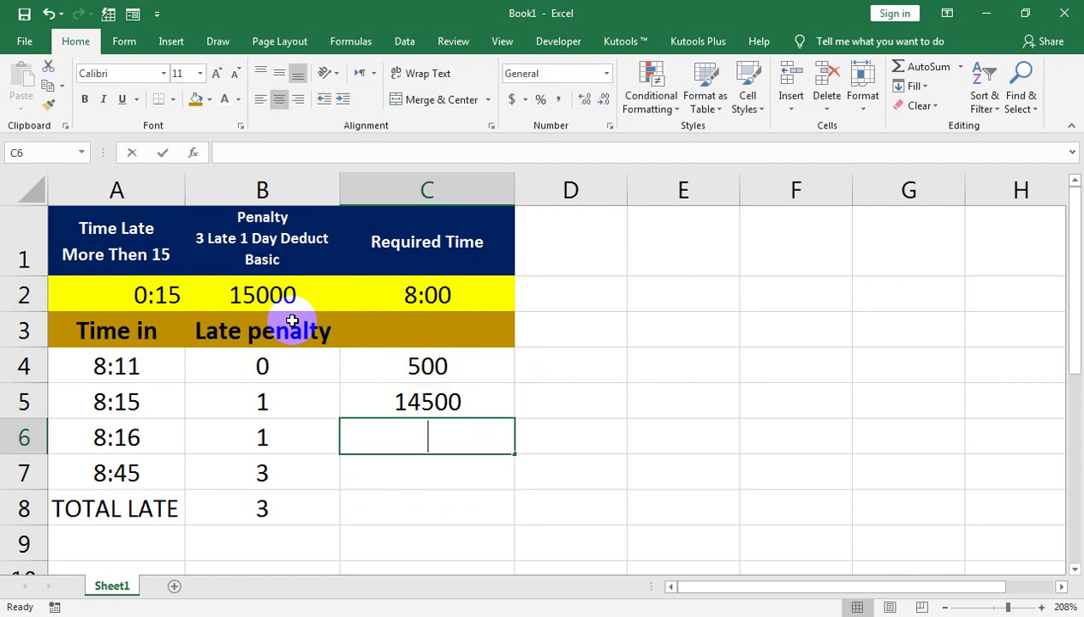
# Label cell C6 as NET AMOUNT
pyautogui.write('PAY')
pyautogui.press('BackSpace')
pyautogui.press('BackSpace')
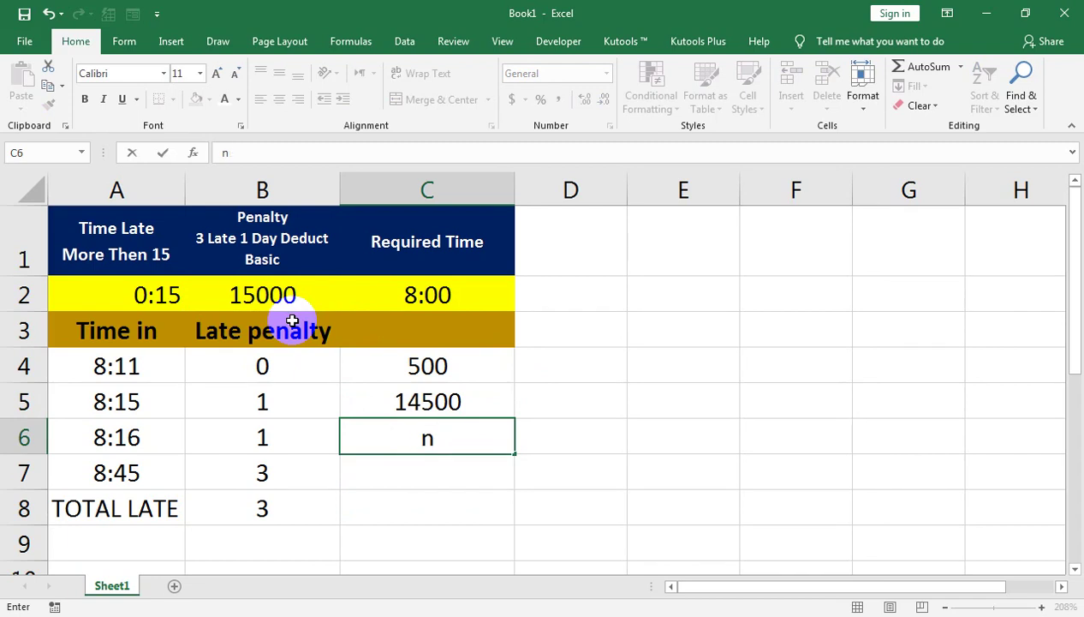
pyautogui.write('NET')
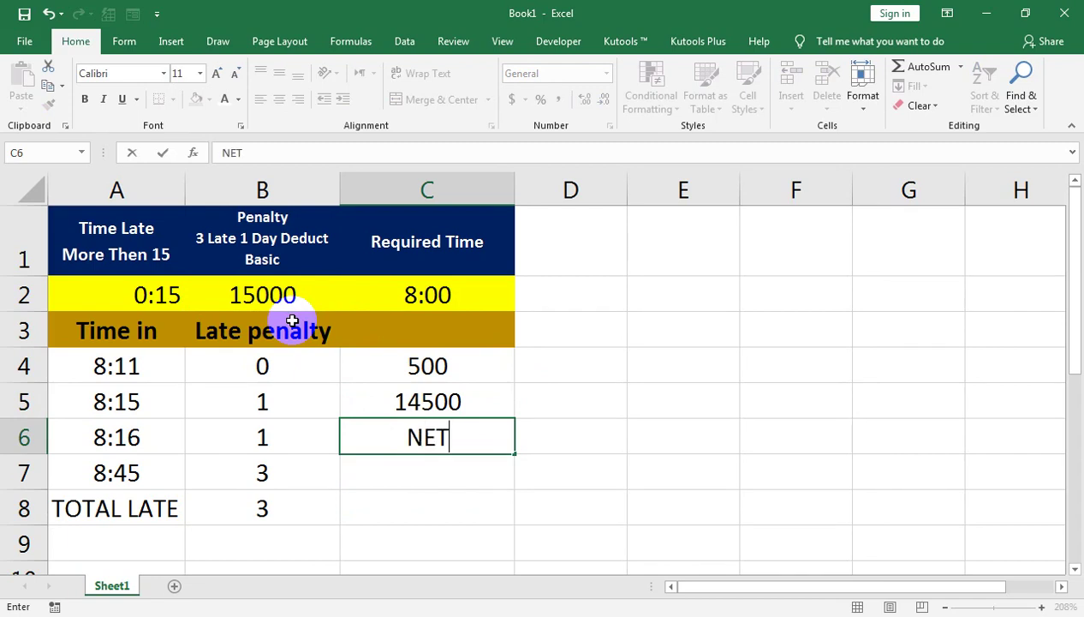
pyautogui.write(' AMOUNT')
pyautogui.press('Return')
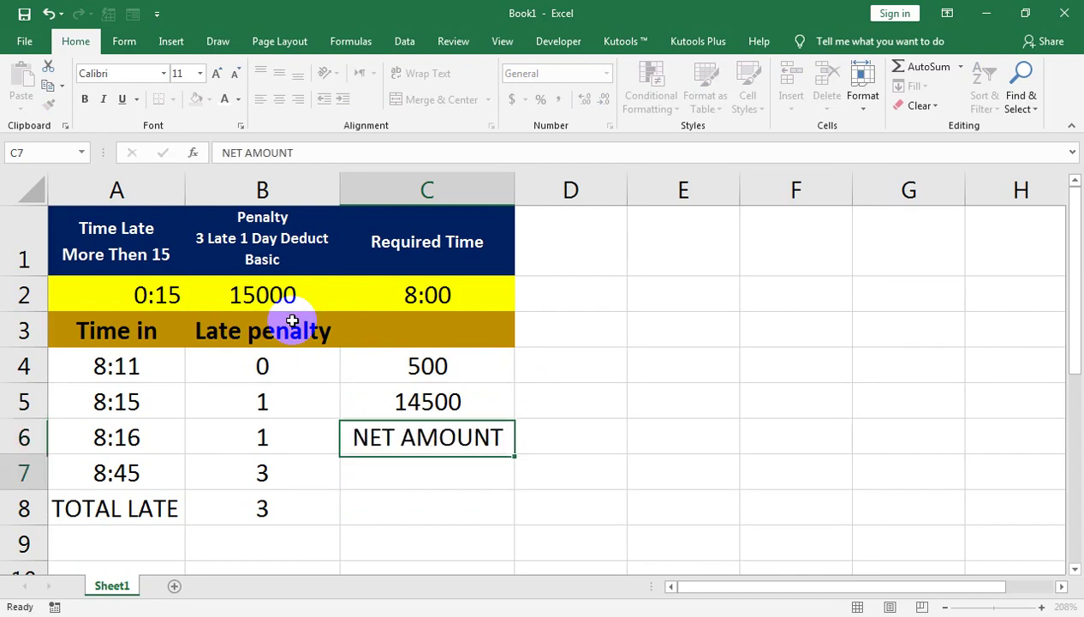
# Enter =C5 in C7 to show 14500, then bring the YouTube channel page forward
pyautogui.write('=')
pyautogui.click(394, 422)
pyautogui.click(395, 416)
pyautogui.press('Return')
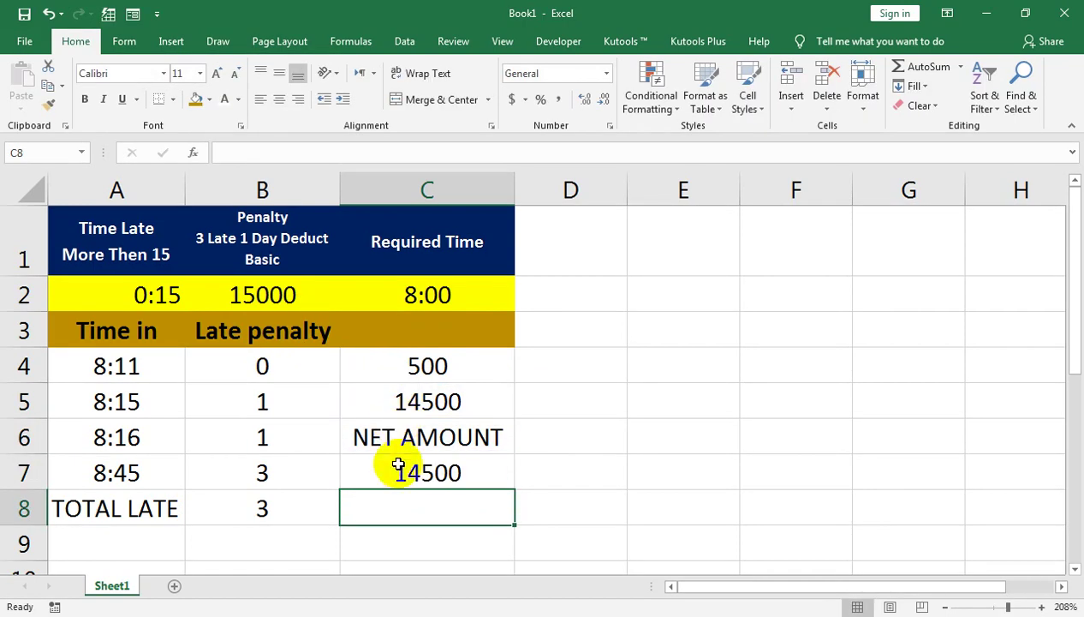
pyautogui.click(421, 447)
pyautogui.click(423, 471)
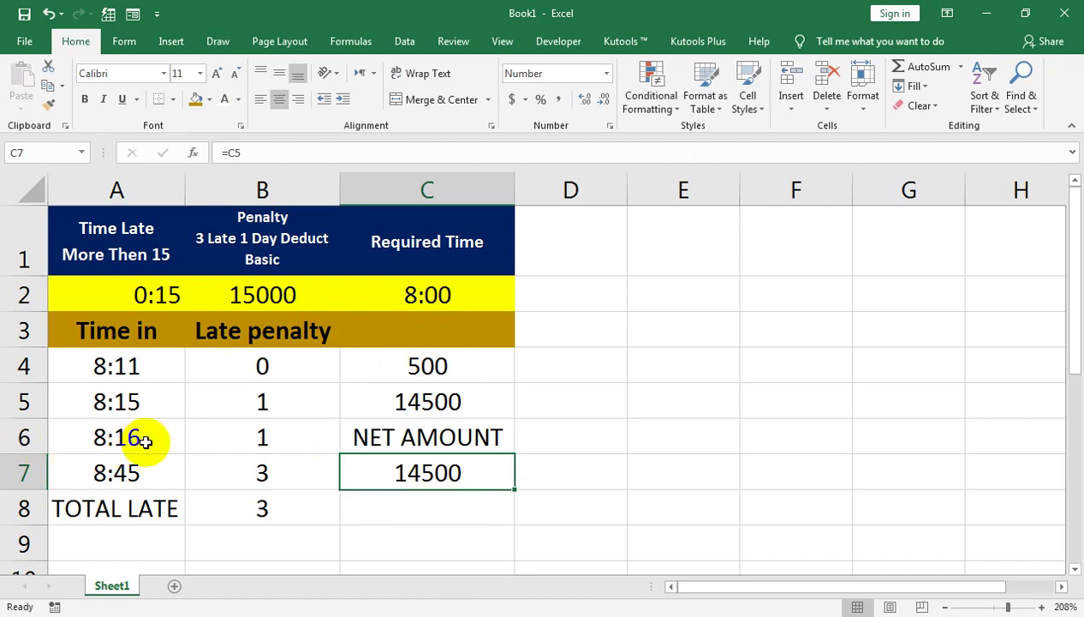
pyautogui.click(248, 616)
pyautogui.click(282, 584)
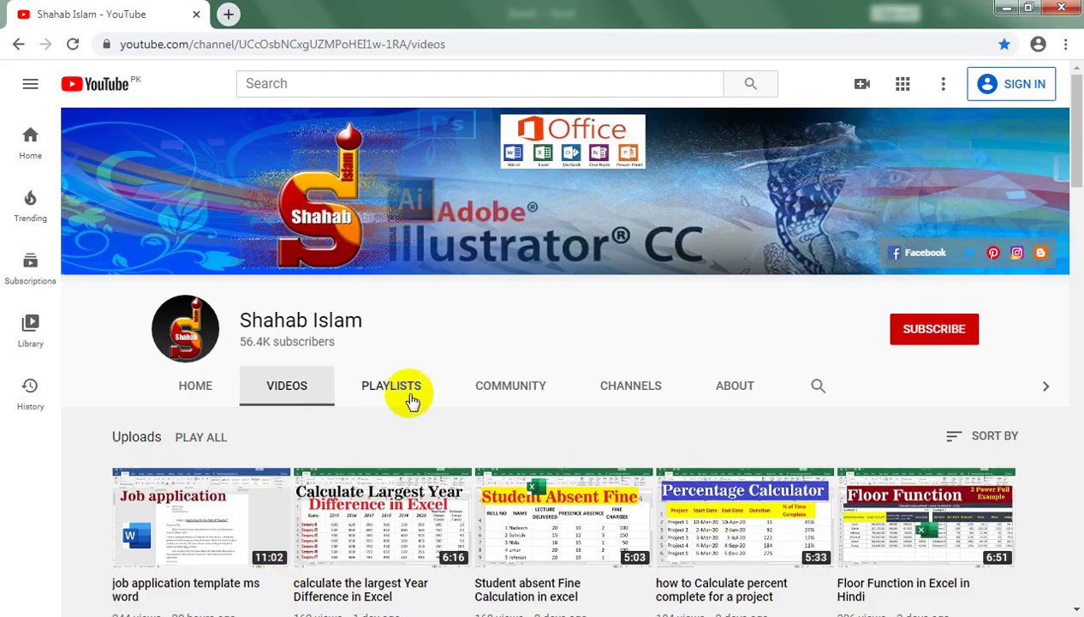